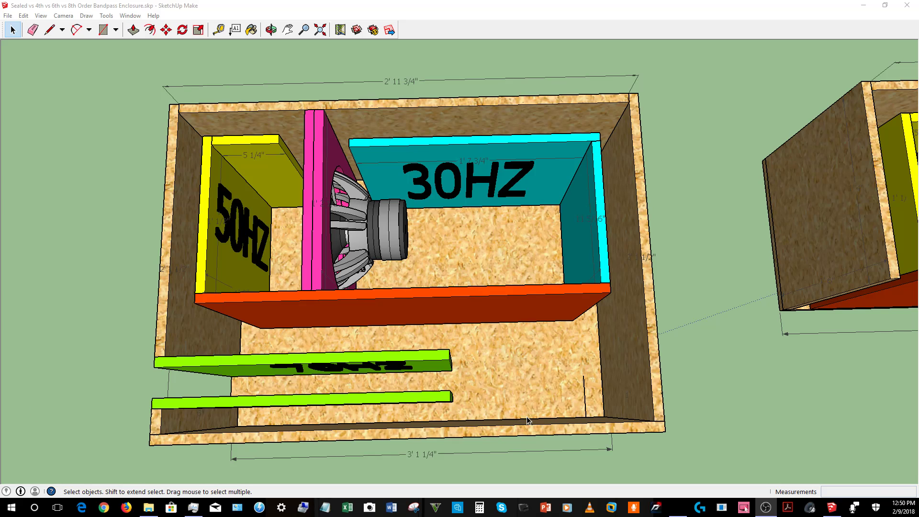
- Examine the interior of the enclosure with the 30HZ, 50HZ and 70HZ ports from above and at an angle
{"action": "left_click_drag", "start_coordinate": [529, 421], "coordinate": [502, 376]}
{"action": "key", "text": "space"}
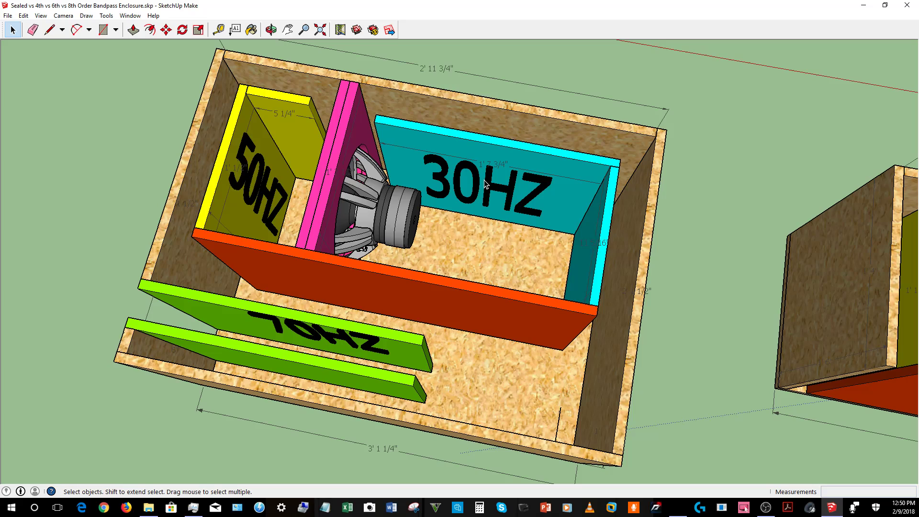
{"action": "key", "text": "o"}
{"action": "left_click_drag", "start_coordinate": [371, 204], "coordinate": [431, 252]}
{"action": "key", "text": "space"}
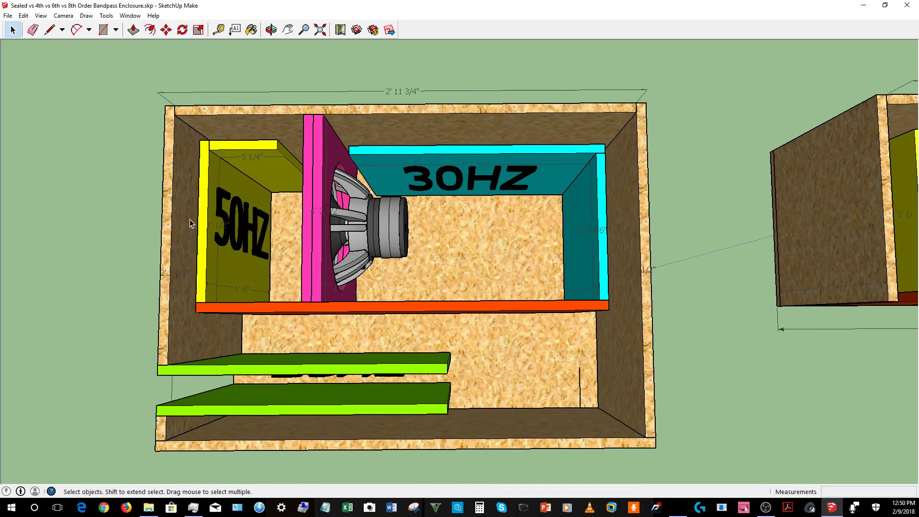
{"action": "middle_click", "coordinate": [346, 270]}
{"action": "left_click_drag", "start_coordinate": [344, 270], "coordinate": [306, 139]}
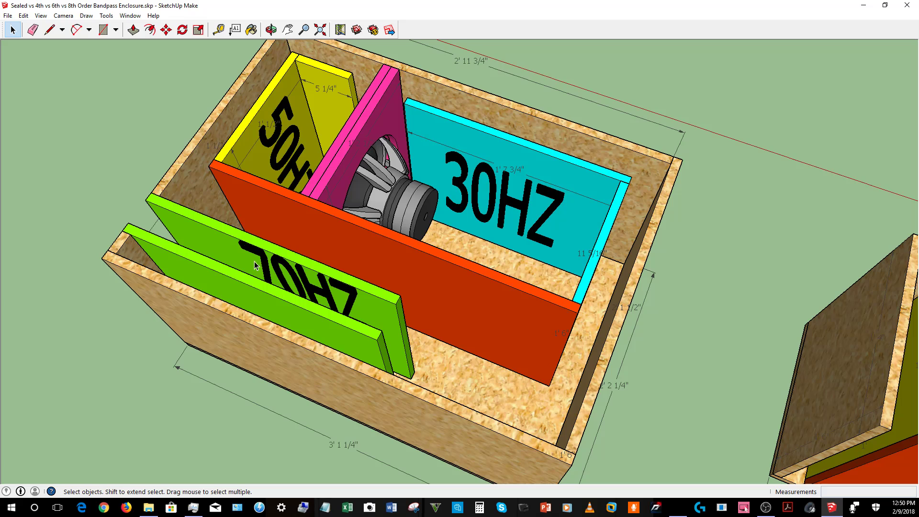
{"action": "key", "text": "o"}
{"action": "left_click_drag", "start_coordinate": [299, 283], "coordinate": [297, 302]}
{"action": "key", "text": "space"}
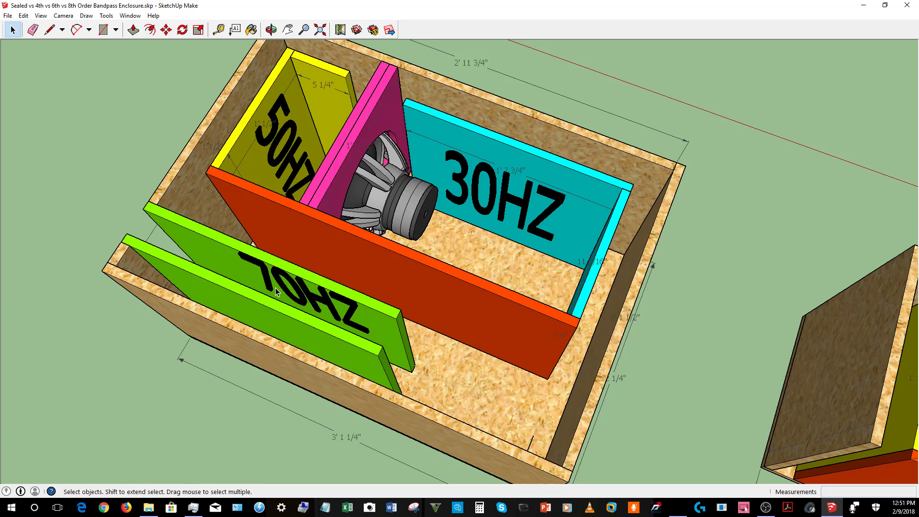
- Compare the neighbouring enclosures, one with the 30HZ and 50HZ ports and one with only the cyan port
{"action": "scroll", "coordinate": [326, 260], "scroll_direction": "down", "scroll_amount": 2}
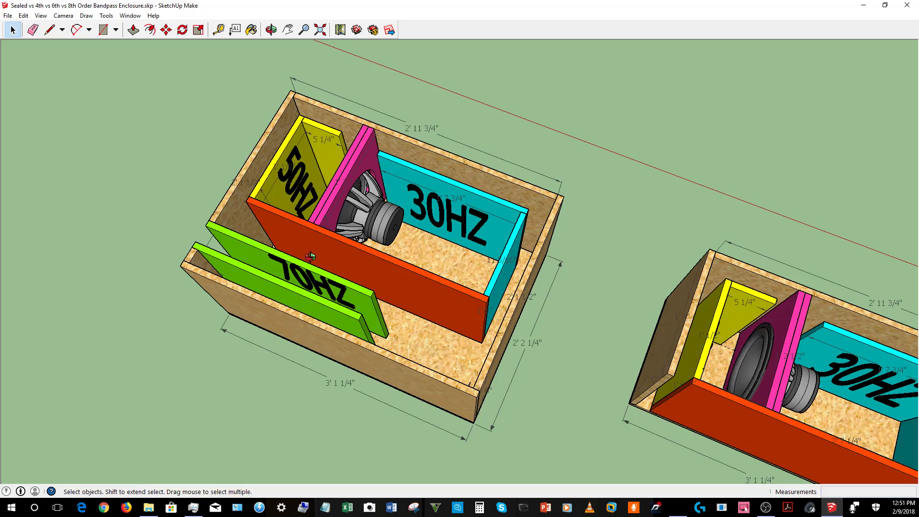
{"action": "left_click_drag", "start_coordinate": [326, 260], "coordinate": [422, 238]}
{"action": "key", "text": "space"}
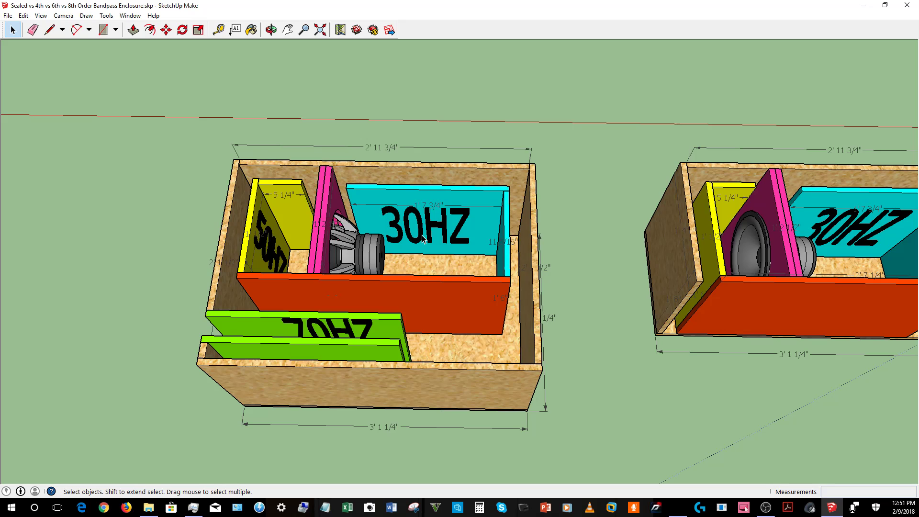
{"action": "left_click", "coordinate": [288, 30]}
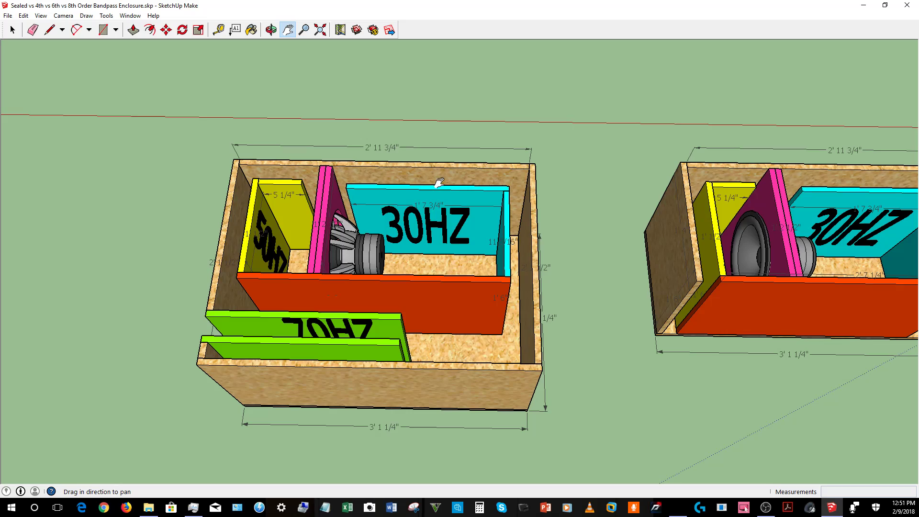
{"action": "left_click_drag", "start_coordinate": [794, 222], "coordinate": [406, 253]}
{"action": "scroll", "coordinate": [406, 252], "scroll_direction": "up", "scroll_amount": 4}
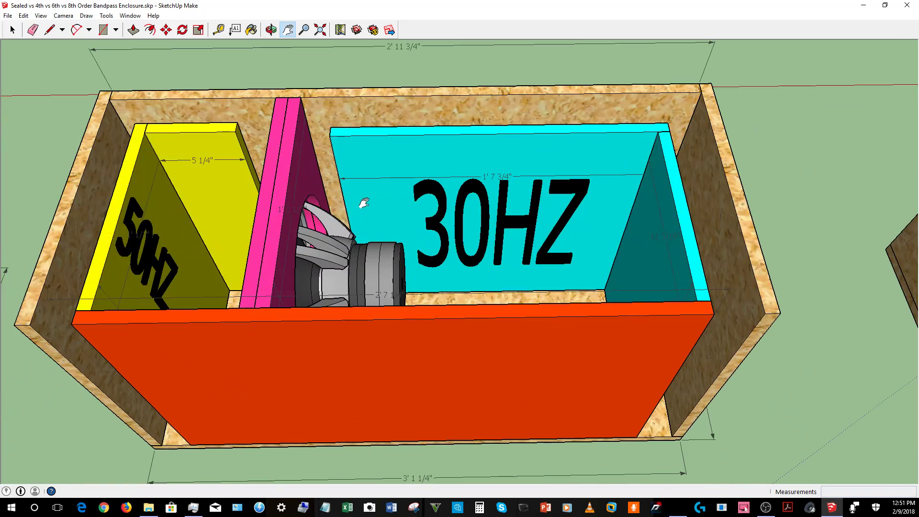
{"action": "scroll", "coordinate": [363, 203], "scroll_direction": "down", "scroll_amount": 1}
{"action": "left_click_drag", "start_coordinate": [364, 203], "coordinate": [378, 246]}
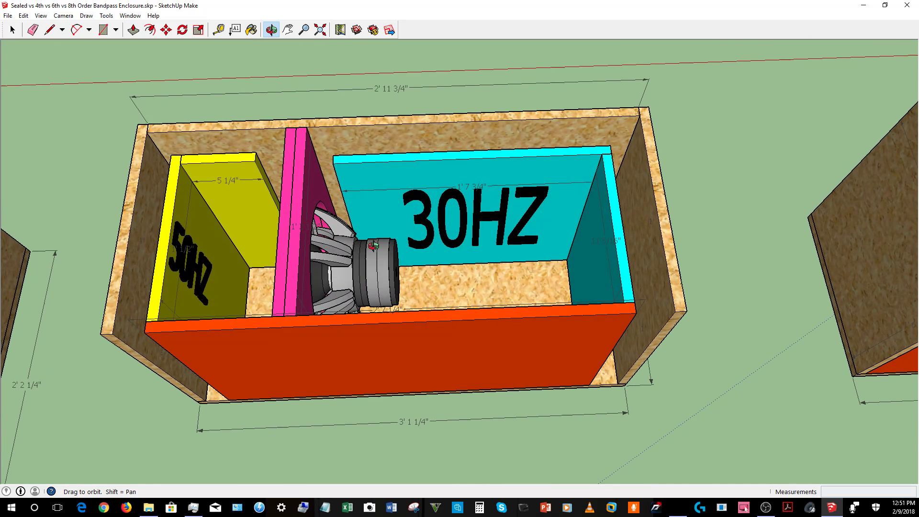
{"action": "key", "text": "h"}
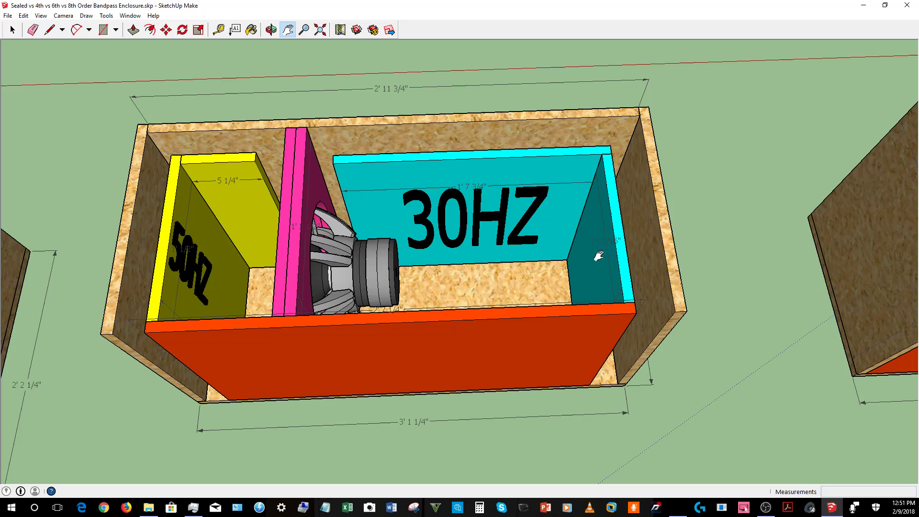
{"action": "left_click_drag", "start_coordinate": [752, 228], "coordinate": [187, 250]}
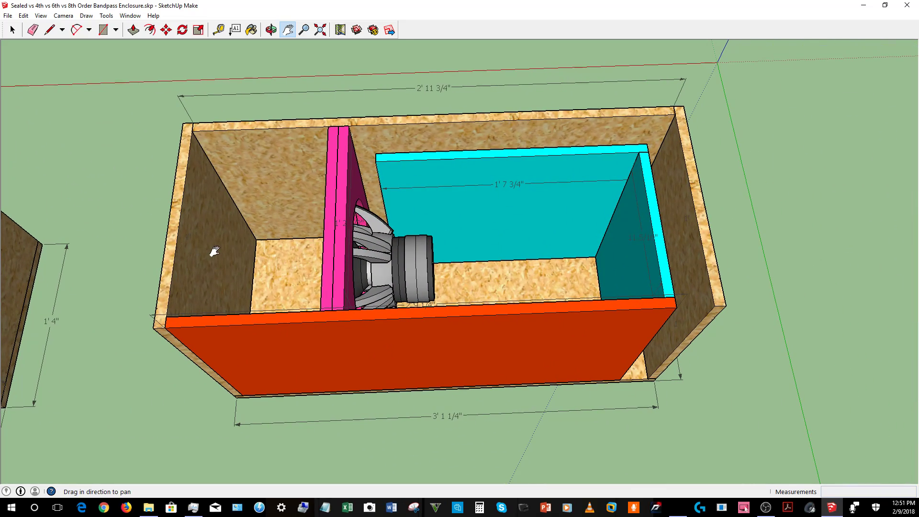
{"action": "left_click_drag", "start_coordinate": [171, 253], "coordinate": [653, 243]}
{"action": "left_click_drag", "start_coordinate": [147, 243], "coordinate": [334, 234]}
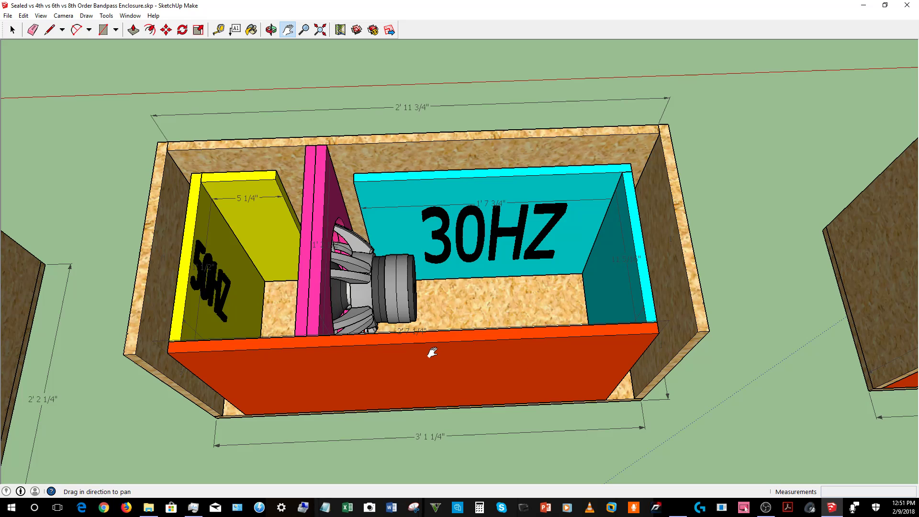
- Examine the outer walls and internal panel layout of the three-port enclosure with the green 70HZ port
{"action": "left_click_drag", "start_coordinate": [99, 371], "coordinate": [669, 216]}
{"action": "scroll", "coordinate": [560, 249], "scroll_direction": "down", "scroll_amount": 2}
{"action": "scroll", "coordinate": [550, 248], "scroll_direction": "up", "scroll_amount": 1}
{"action": "left_click_drag", "start_coordinate": [550, 244], "coordinate": [402, 182]}
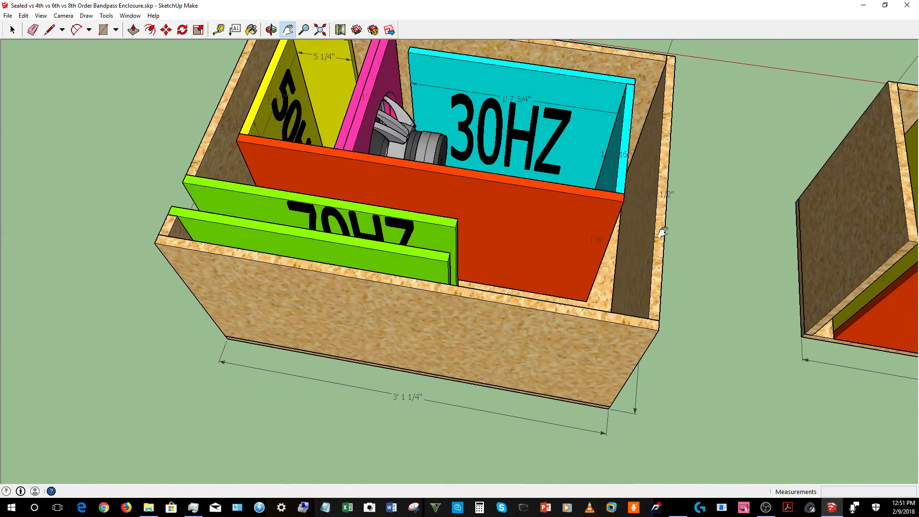
{"action": "left_click_drag", "start_coordinate": [661, 266], "coordinate": [529, 174]}
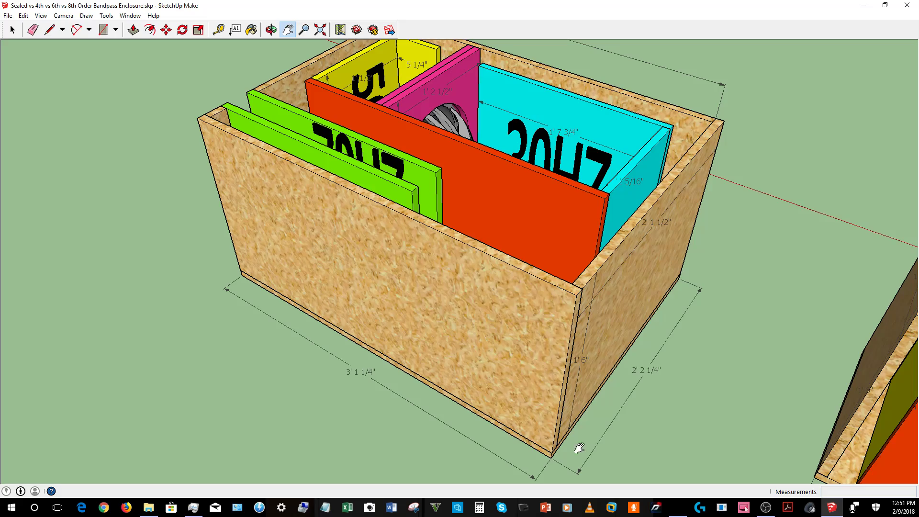
{"action": "key", "text": "o"}
{"action": "left_click_drag", "start_coordinate": [382, 254], "coordinate": [537, 396]}
{"action": "left_click_drag", "start_coordinate": [540, 281], "coordinate": [473, 295]}
{"action": "left_click_drag", "start_coordinate": [418, 207], "coordinate": [347, 258]}
{"action": "left_click_drag", "start_coordinate": [394, 260], "coordinate": [413, 272]}
{"action": "key", "text": "shift"}
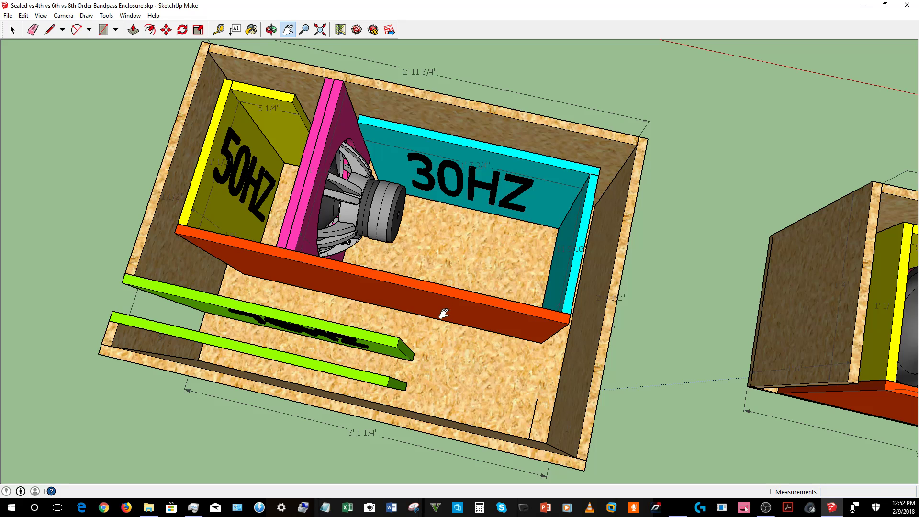
{"action": "left_click_drag", "start_coordinate": [429, 335], "coordinate": [429, 311]}
{"action": "key", "text": "shift"}
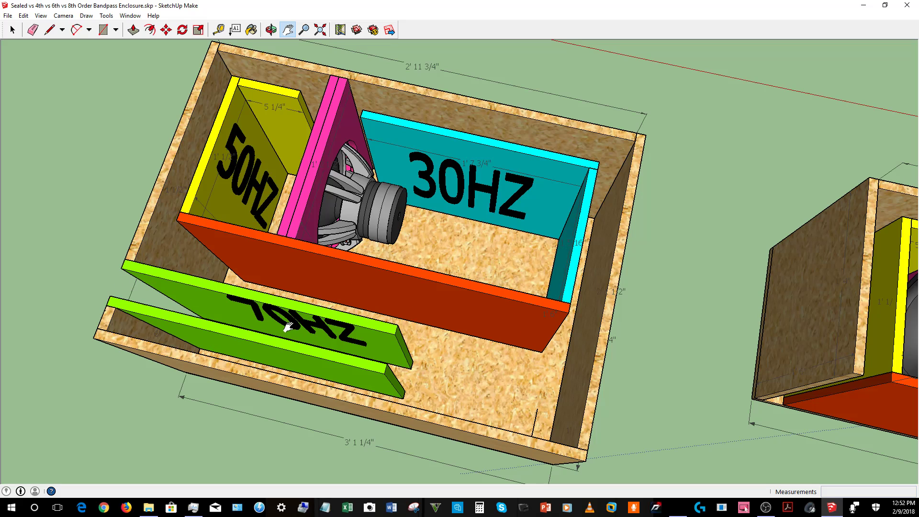
- Inspect the green 70HZ port's opening in the end wall and its path through the outer chamber
{"action": "left_click_drag", "start_coordinate": [154, 318], "coordinate": [530, 318]}
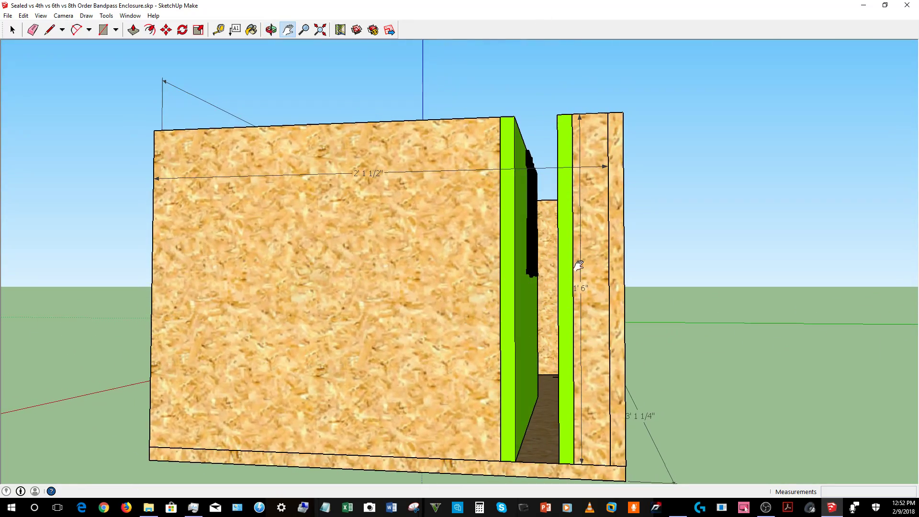
{"action": "left_click_drag", "start_coordinate": [611, 186], "coordinate": [386, 339]}
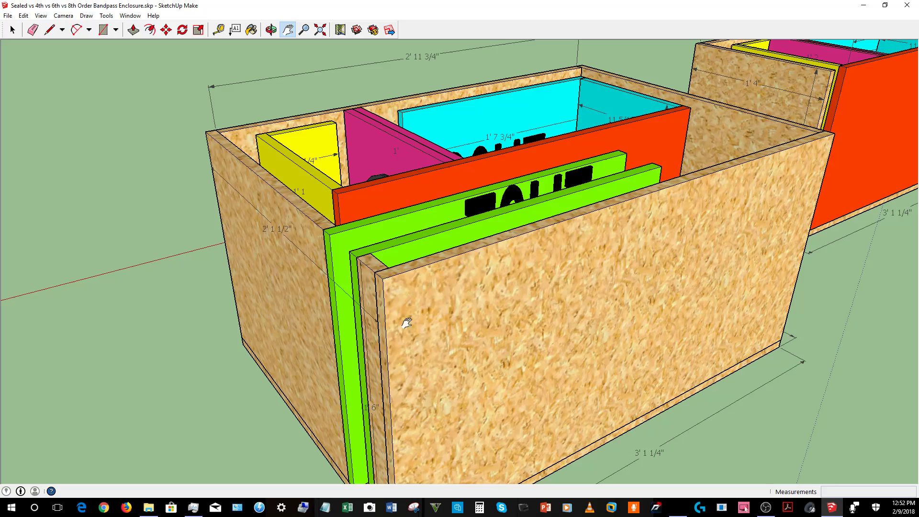
{"action": "left_click_drag", "start_coordinate": [689, 193], "coordinate": [500, 198]}
{"action": "key", "text": "shift"}
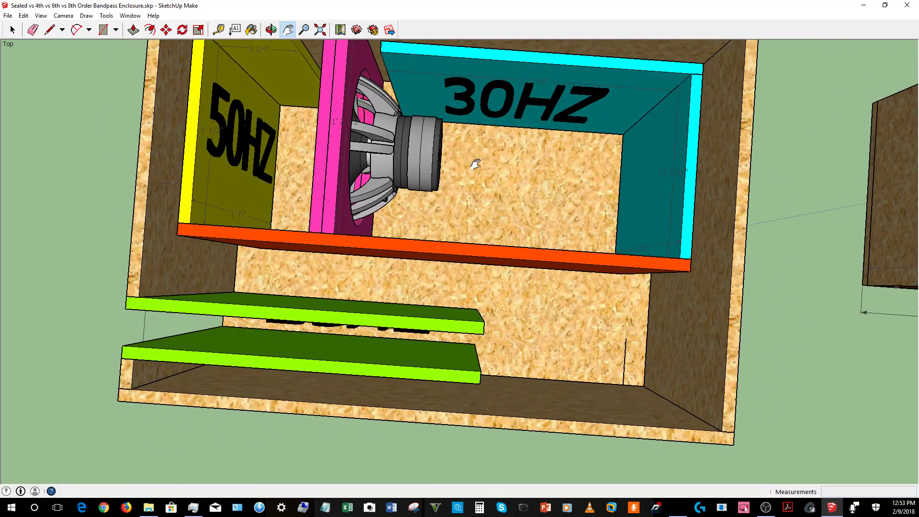
{"action": "key", "text": "o"}
{"action": "mouse_move", "coordinate": [475, 164]}
{"action": "left_mouse_down"}
{"action": "mouse_move", "coordinate": [486, 185]}
{"action": "mouse_move", "coordinate": [492, 180]}
{"action": "mouse_move", "coordinate": [486, 148]}
{"action": "mouse_move", "coordinate": [461, 153]}
{"action": "left_mouse_up"}
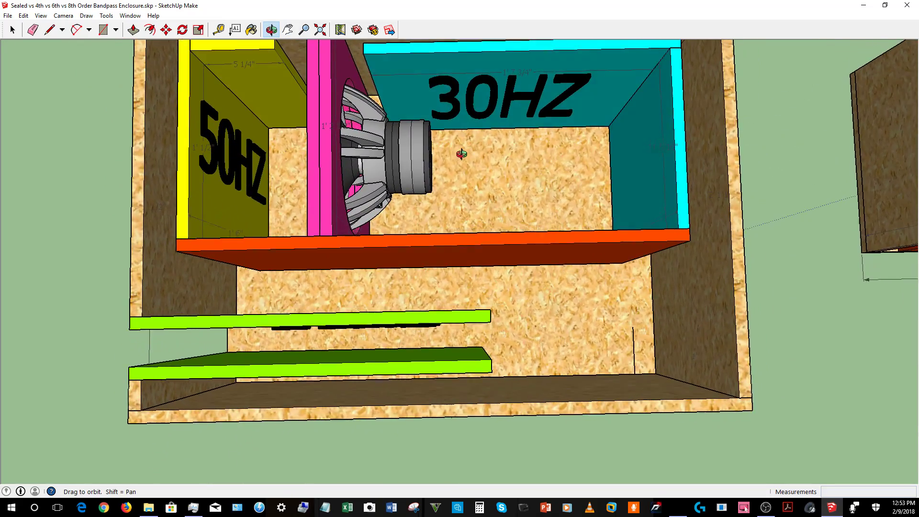
{"action": "key", "text": "F2"}
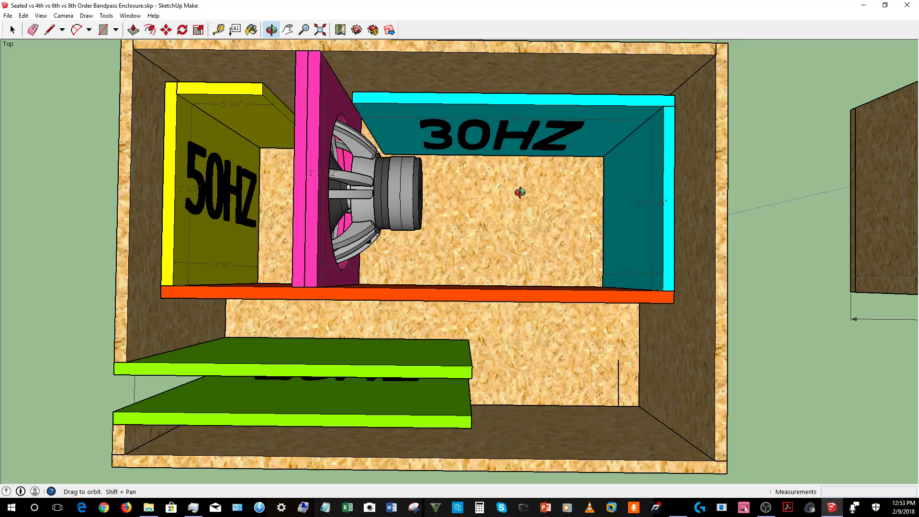
{"action": "scroll", "coordinate": [503, 199], "scroll_direction": "down", "scroll_amount": 4}
{"action": "left_click_drag", "start_coordinate": [501, 207], "coordinate": [523, 177]}
{"action": "key", "text": "h"}
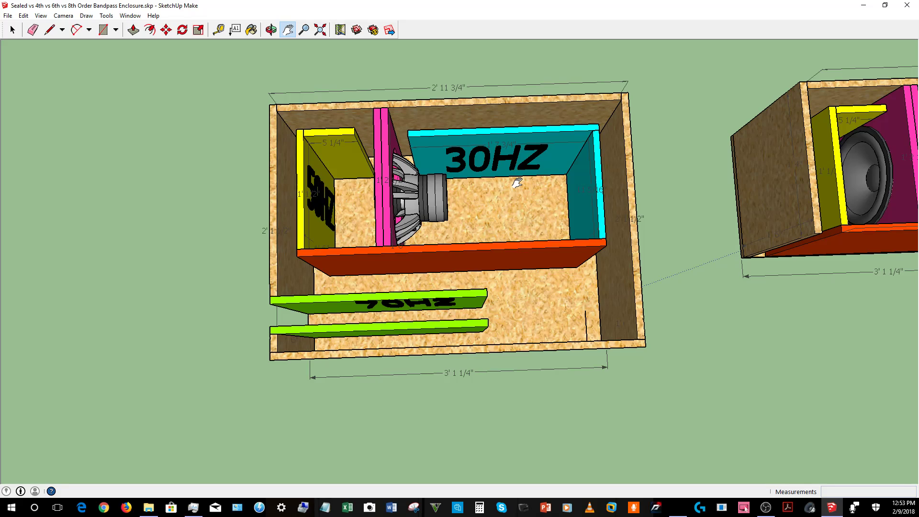
{"action": "left_click_drag", "start_coordinate": [266, 344], "coordinate": [413, 170]}
{"action": "left_click_drag", "start_coordinate": [316, 344], "coordinate": [368, 284]}
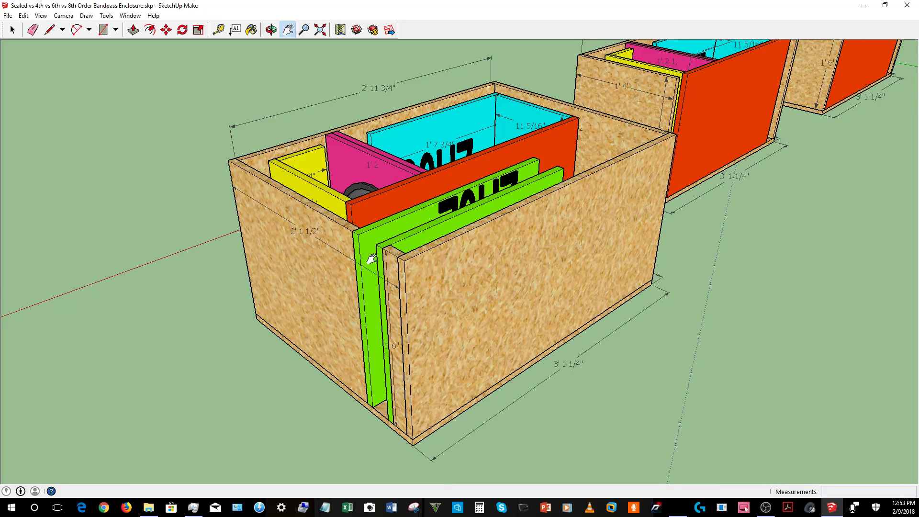
{"action": "left_click_drag", "start_coordinate": [578, 152], "coordinate": [455, 245]}
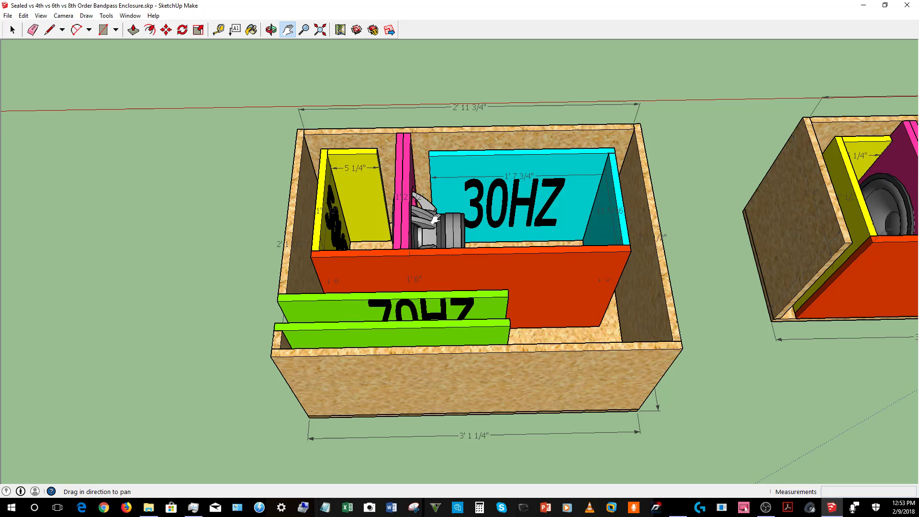
- Examine the chambers on both sides of the pink woofer baffle and the outer chamber beyond the orange divider
{"action": "key", "text": "o"}
{"action": "left_click_drag", "start_coordinate": [435, 219], "coordinate": [439, 253]}
{"action": "key", "text": "h"}
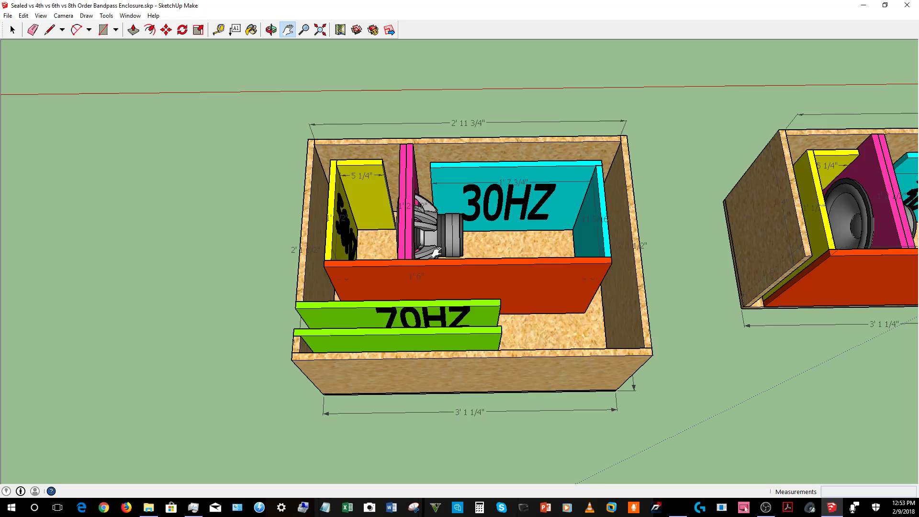
{"action": "scroll", "coordinate": [438, 246], "scroll_direction": "up", "scroll_amount": 4}
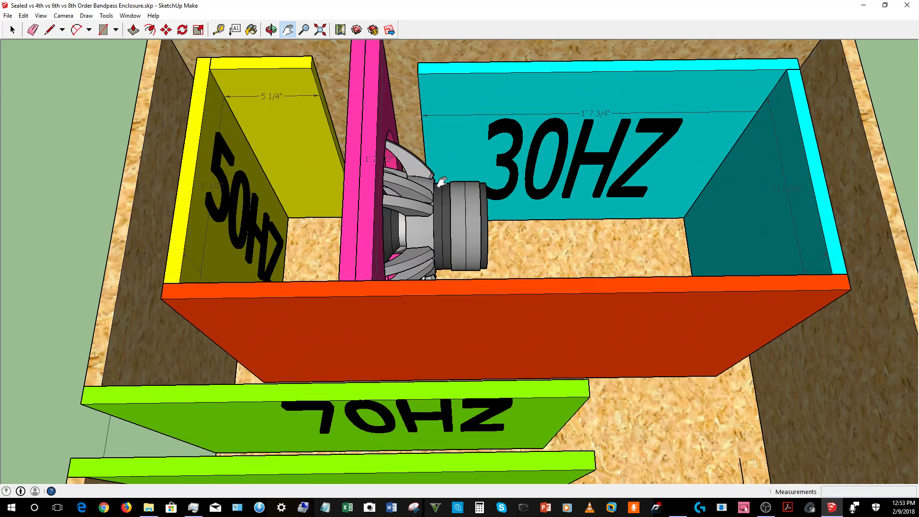
{"action": "left_click_drag", "start_coordinate": [442, 182], "coordinate": [441, 244]}
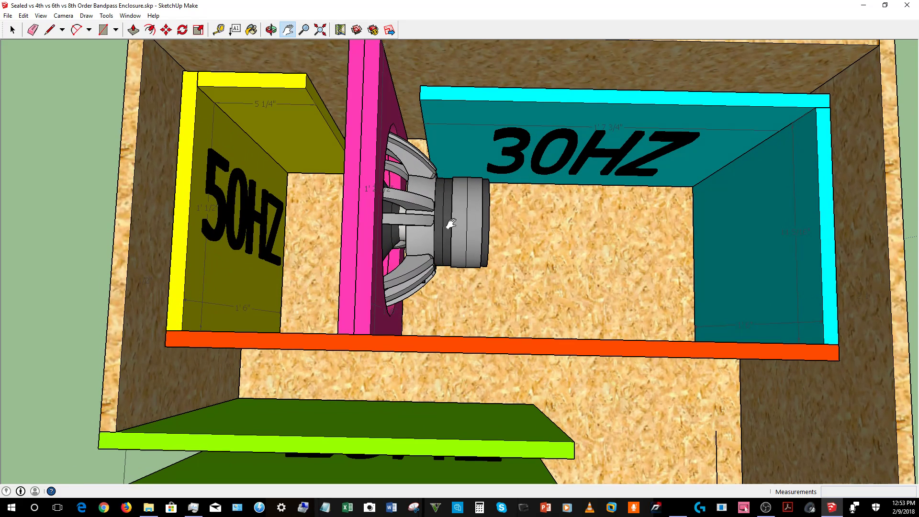
{"action": "key", "text": "o"}
{"action": "left_click_drag", "start_coordinate": [450, 228], "coordinate": [461, 199]}
{"action": "key", "text": "h"}
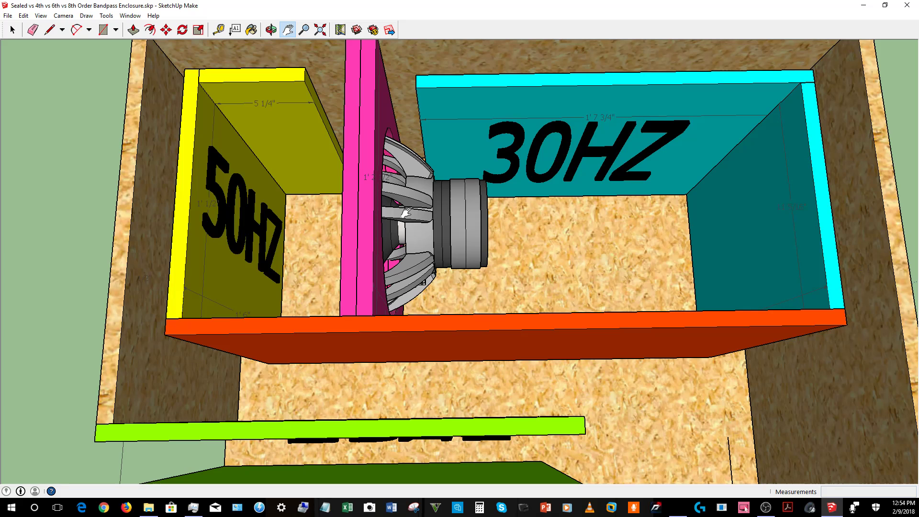
{"action": "scroll", "coordinate": [406, 212], "scroll_direction": "down", "scroll_amount": 2}
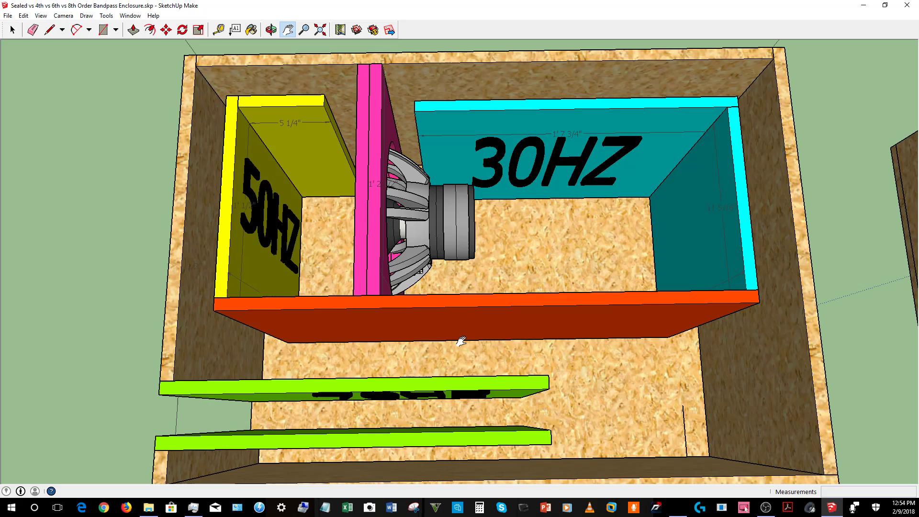
{"action": "left_click_drag", "start_coordinate": [462, 340], "coordinate": [449, 303]}
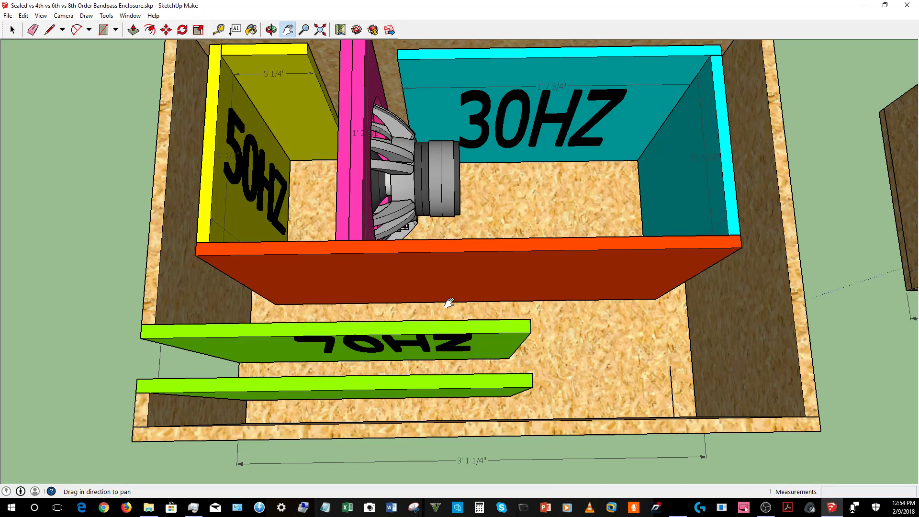
{"action": "left_click_drag", "start_coordinate": [447, 302], "coordinate": [433, 248]}
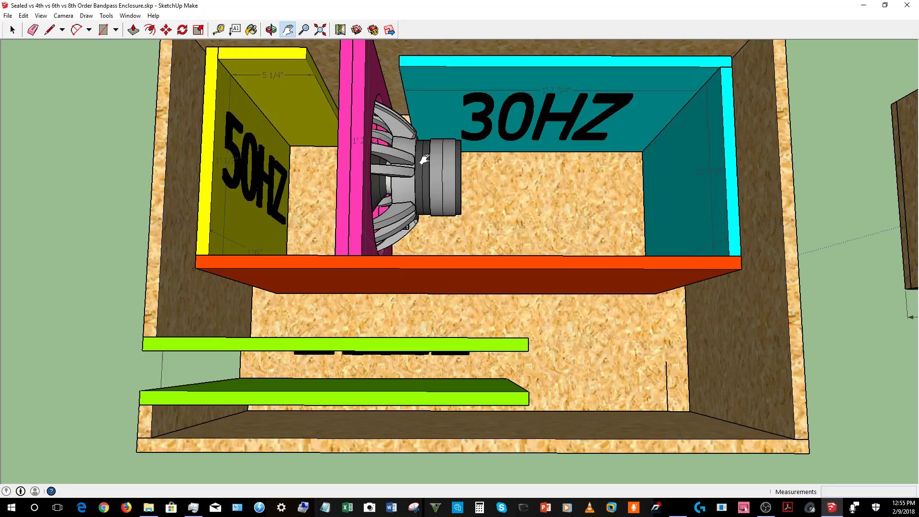
- Inspect the back of the subwoofer on the pink baffle up close and its position beside the 30HZ port
{"action": "left_click_drag", "start_coordinate": [466, 169], "coordinate": [392, 139]}
{"action": "scroll", "coordinate": [452, 187], "scroll_direction": "up", "scroll_amount": 5}
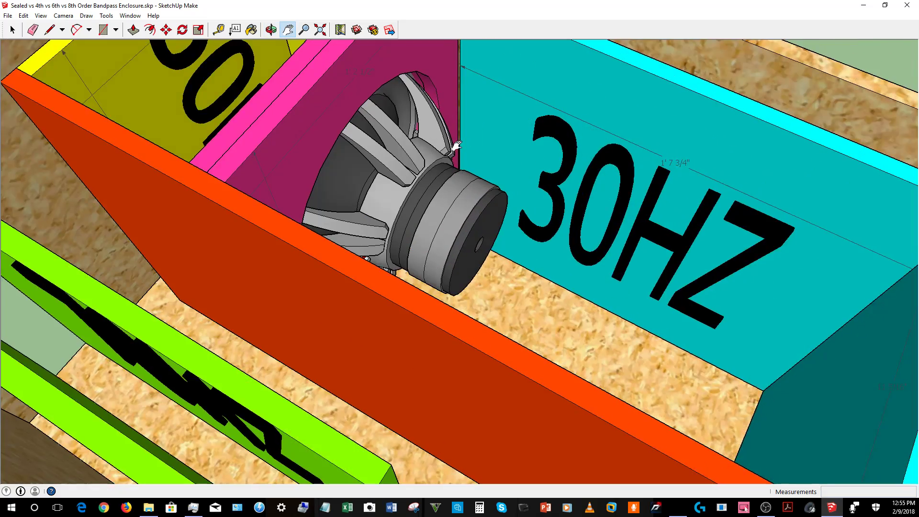
{"action": "left_click_drag", "start_coordinate": [439, 217], "coordinate": [345, 167]}
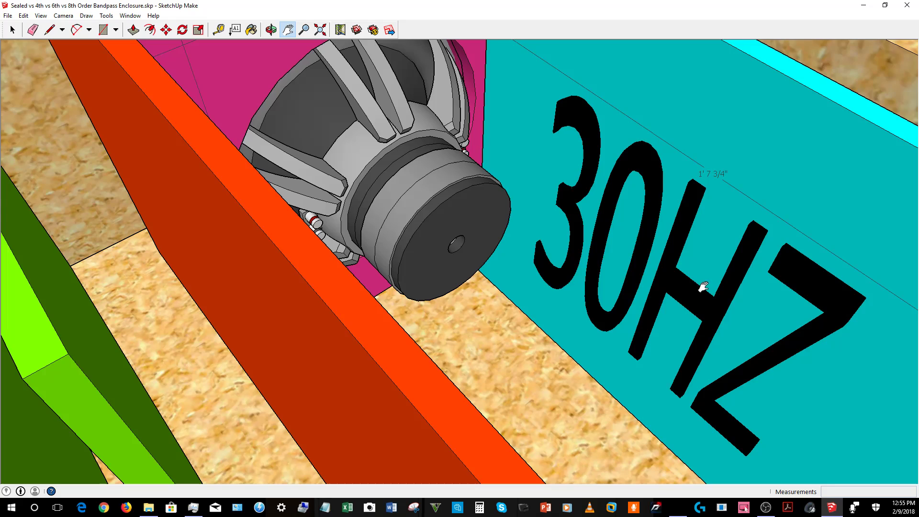
{"action": "scroll", "coordinate": [684, 221], "scroll_direction": "up", "scroll_amount": 1}
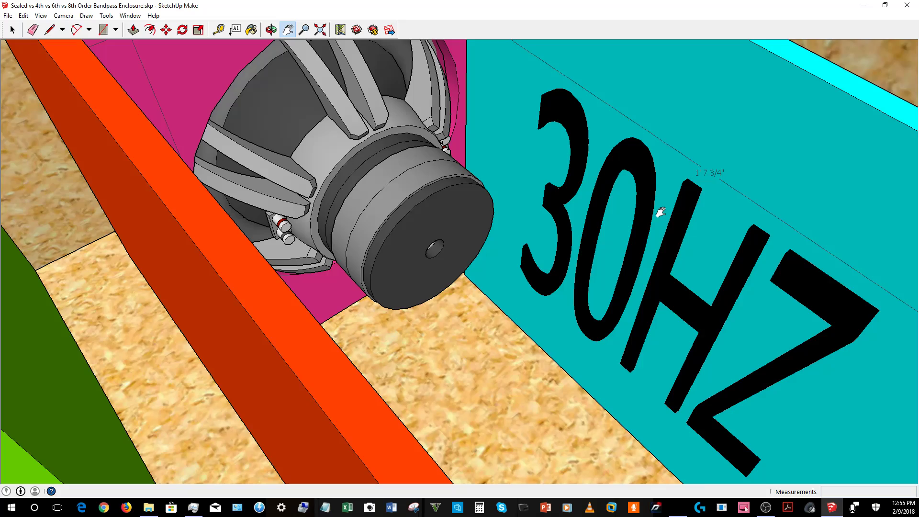
{"action": "scroll", "coordinate": [290, 132], "scroll_direction": "down", "scroll_amount": 3}
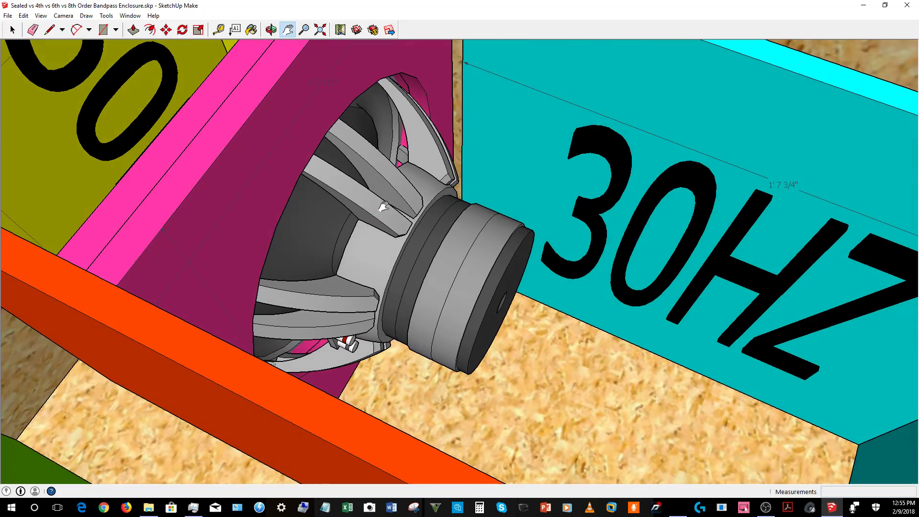
{"action": "scroll", "coordinate": [379, 214], "scroll_direction": "down", "scroll_amount": 3}
{"action": "left_click_drag", "start_coordinate": [344, 212], "coordinate": [345, 189]}
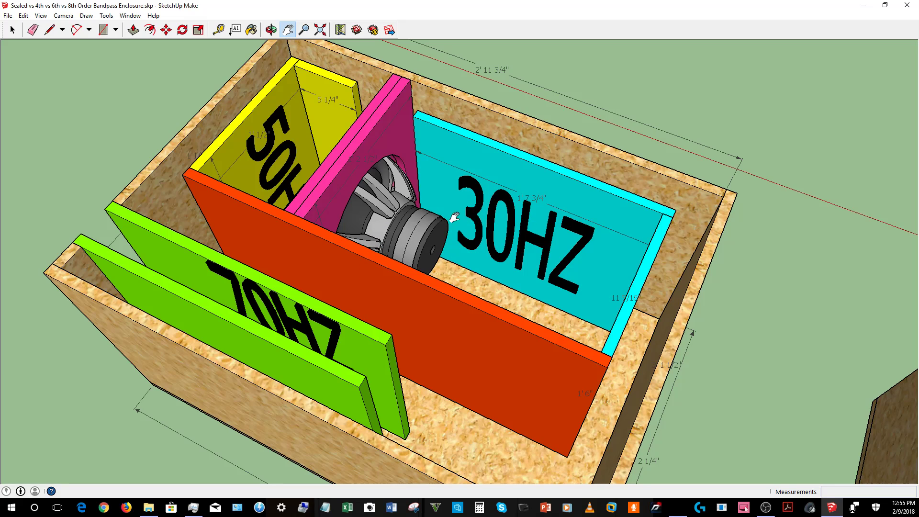
- Examine the front of the subwoofer cone, surround and dust cap on the 50HZ side of the pink baffle
{"action": "scroll", "coordinate": [452, 218], "scroll_direction": "up", "scroll_amount": 6}
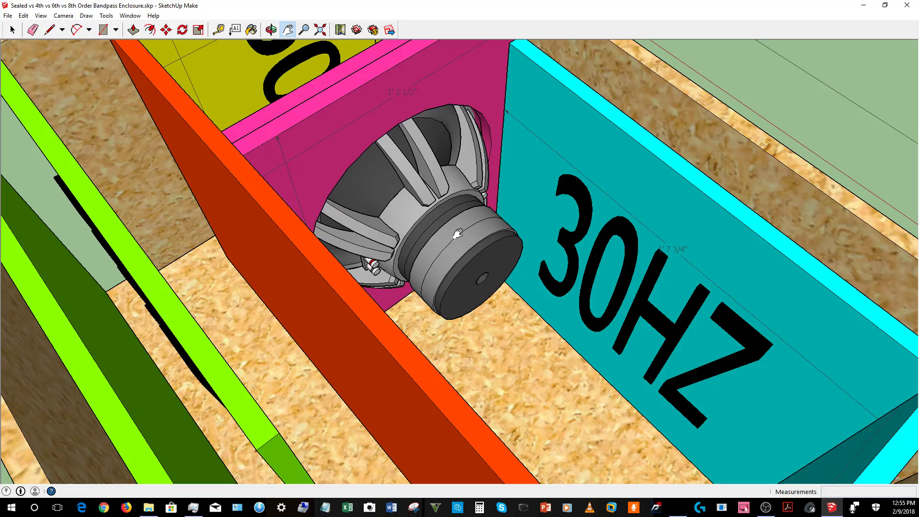
{"action": "left_click_drag", "start_coordinate": [376, 183], "coordinate": [412, 217]}
{"action": "scroll", "coordinate": [368, 249], "scroll_direction": "up", "scroll_amount": 3}
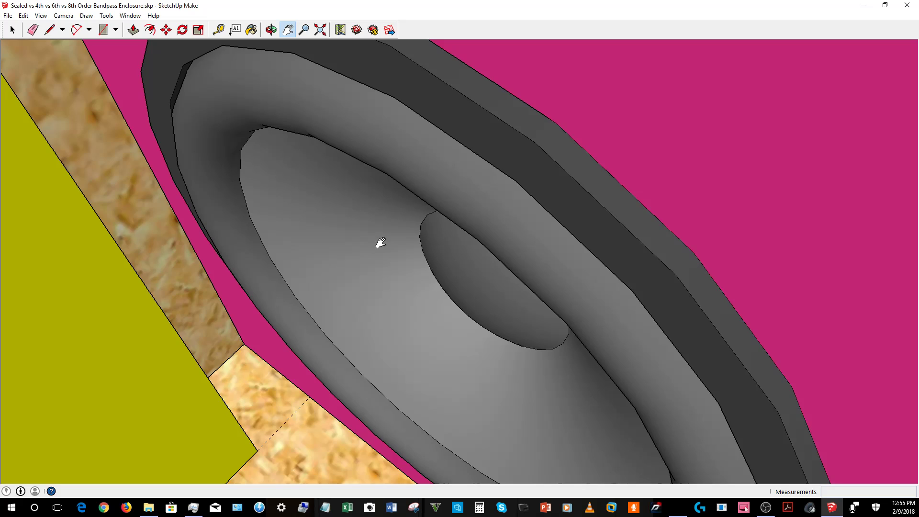
{"action": "left_click_drag", "start_coordinate": [380, 244], "coordinate": [437, 246]}
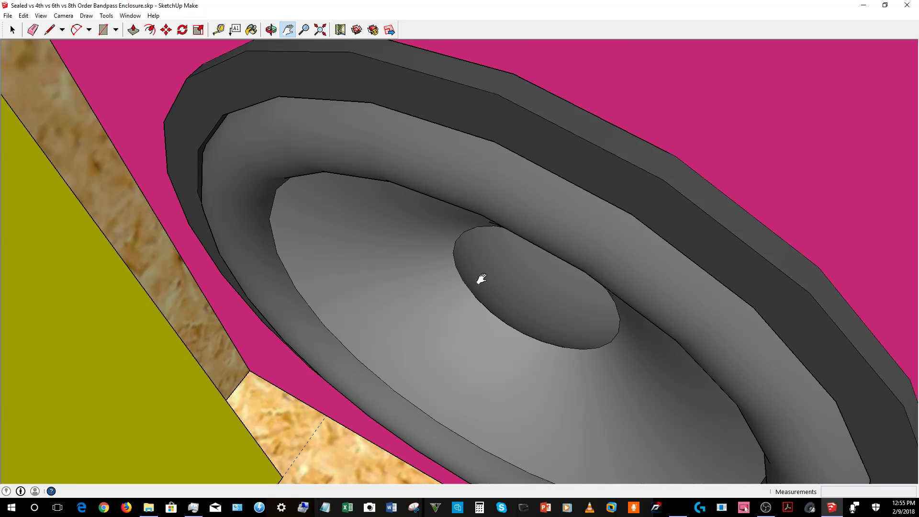
{"action": "left_click_drag", "start_coordinate": [478, 270], "coordinate": [433, 275]}
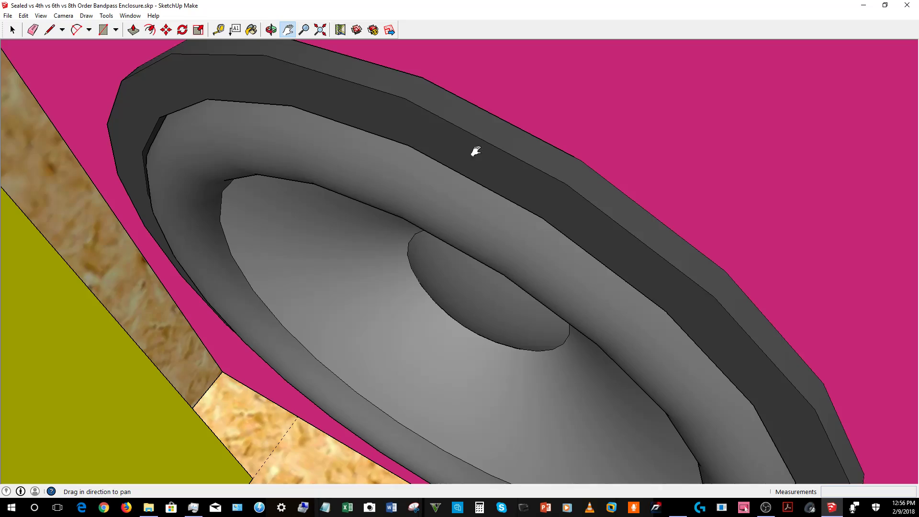
- Inspect the subwoofer's basket and magnet from the side, along with the 50HZ and 30HZ chambers around the baffle
{"action": "left_click_drag", "start_coordinate": [476, 151], "coordinate": [276, 189]}
{"action": "scroll", "coordinate": [276, 188], "scroll_direction": "down", "scroll_amount": 4}
{"action": "left_click_drag", "start_coordinate": [474, 226], "coordinate": [421, 208]}
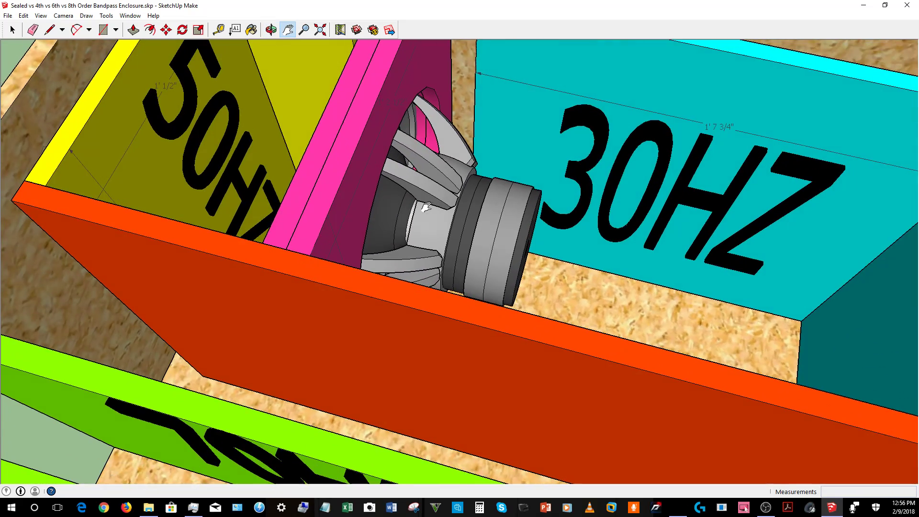
{"action": "scroll", "coordinate": [421, 210], "scroll_direction": "up", "scroll_amount": 3}
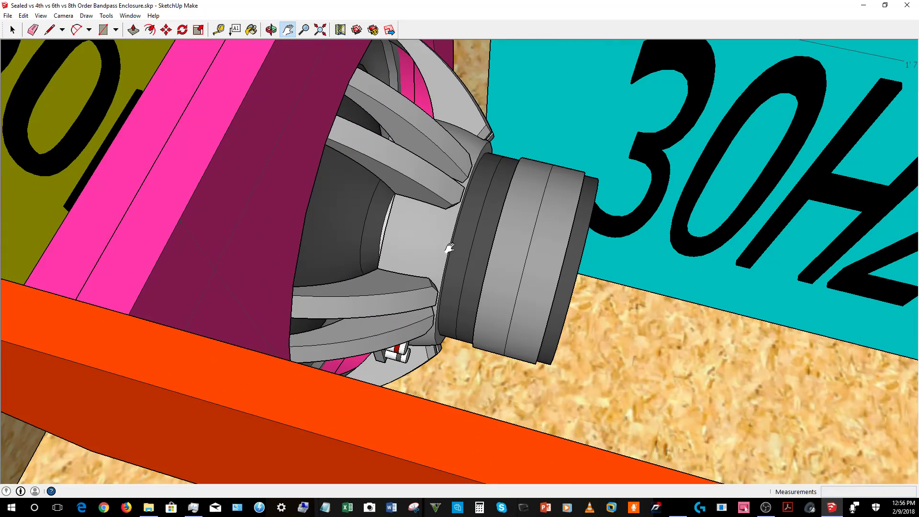
{"action": "key", "text": "o"}
{"action": "left_click_drag", "start_coordinate": [410, 207], "coordinate": [338, 225]}
{"action": "scroll", "coordinate": [392, 221], "scroll_direction": "down", "scroll_amount": 10}
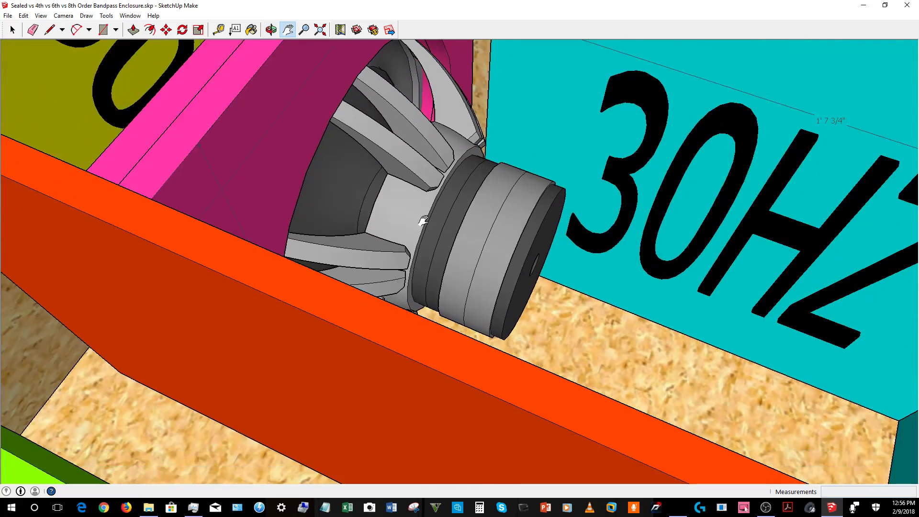
{"action": "key", "text": "h"}
{"action": "left_click_drag", "start_coordinate": [394, 168], "coordinate": [400, 275]}
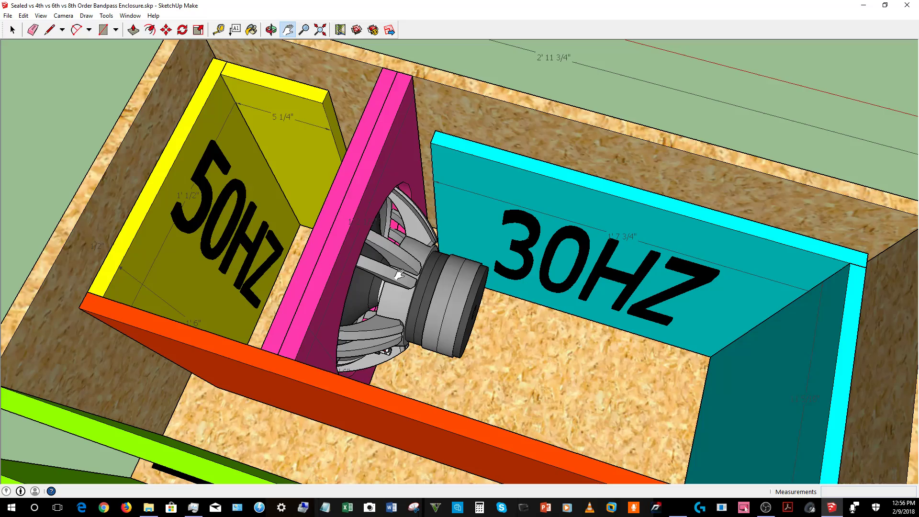
- Examine the rear of the subwoofer magnet and the full length of the cyan 30HZ port beside it
{"action": "left_click_drag", "start_coordinate": [462, 318], "coordinate": [331, 221]}
{"action": "scroll", "coordinate": [331, 221], "scroll_direction": "up", "scroll_amount": 3}
{"action": "key", "text": "h"}
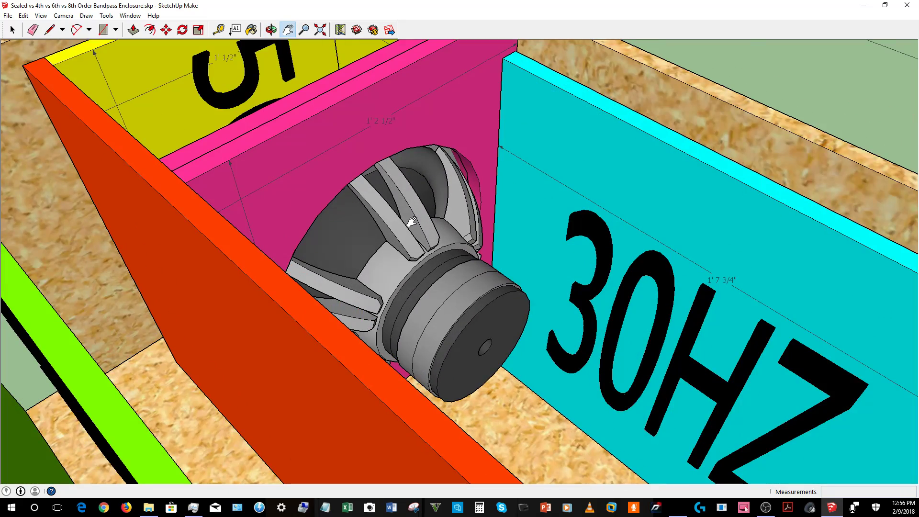
{"action": "left_click_drag", "start_coordinate": [339, 168], "coordinate": [356, 205]}
{"action": "left_click_drag", "start_coordinate": [566, 322], "coordinate": [448, 263]}
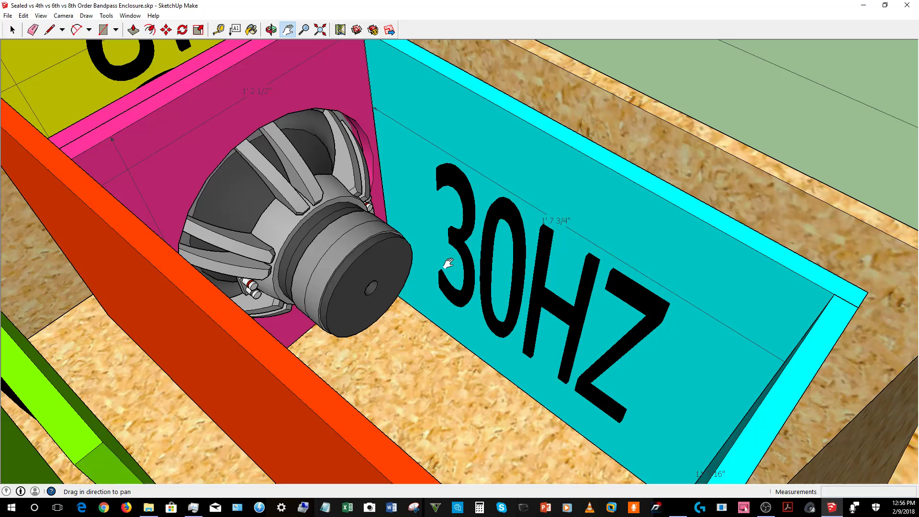
{"action": "scroll", "coordinate": [448, 263], "scroll_direction": "down", "scroll_amount": 3}
{"action": "left_click_drag", "start_coordinate": [390, 230], "coordinate": [398, 264]}
{"action": "key", "text": "h"}
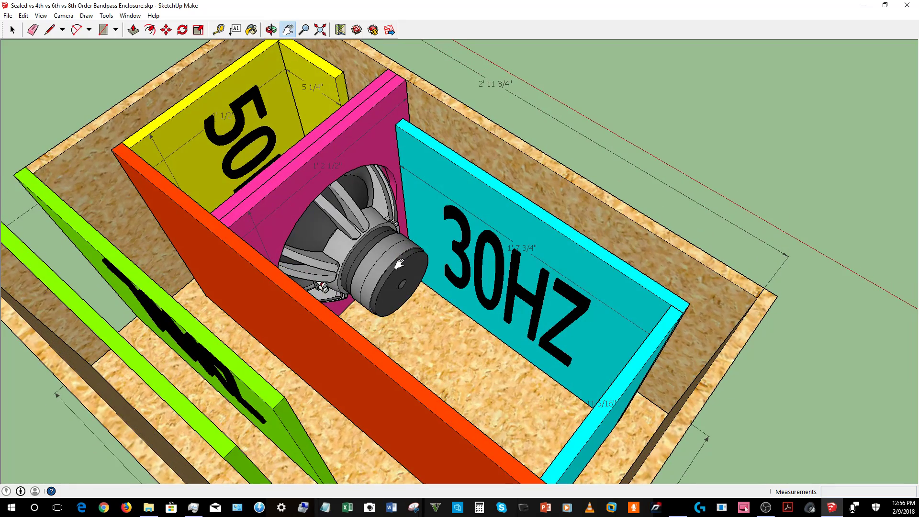
{"action": "scroll", "coordinate": [400, 265], "scroll_direction": "up", "scroll_amount": 3}
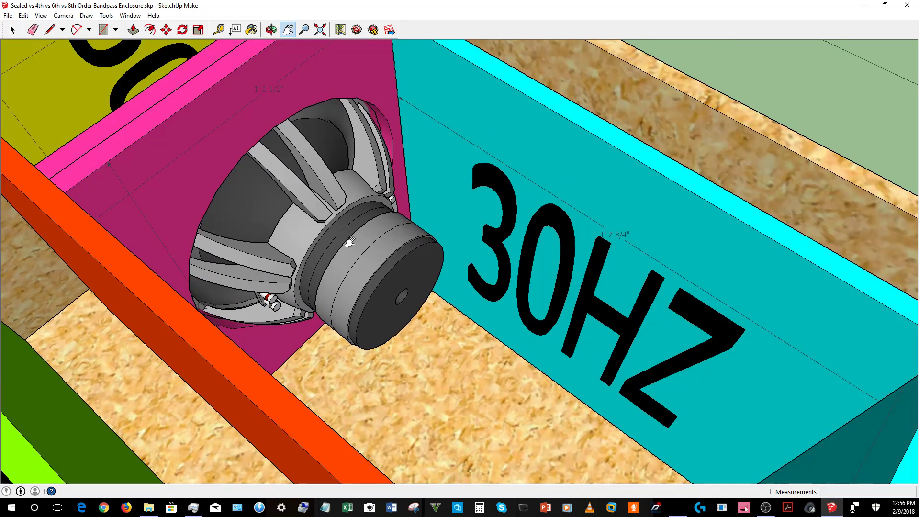
{"action": "key", "text": "o"}
{"action": "left_click_drag", "start_coordinate": [400, 264], "coordinate": [330, 182]}
{"action": "key", "text": "h"}
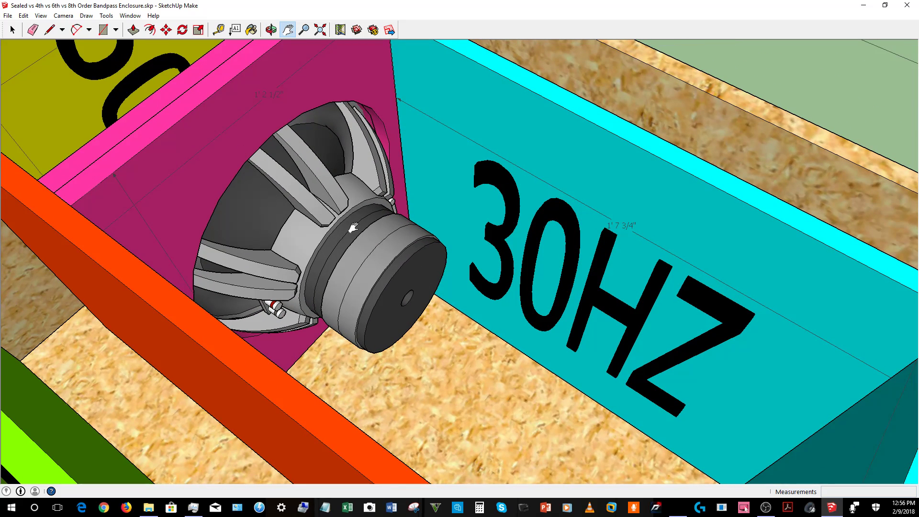
- Review the 30HZ chamber behind the subwoofer and the overall layout of the three-port enclosure
{"action": "scroll", "coordinate": [302, 210], "scroll_direction": "down", "scroll_amount": 3}
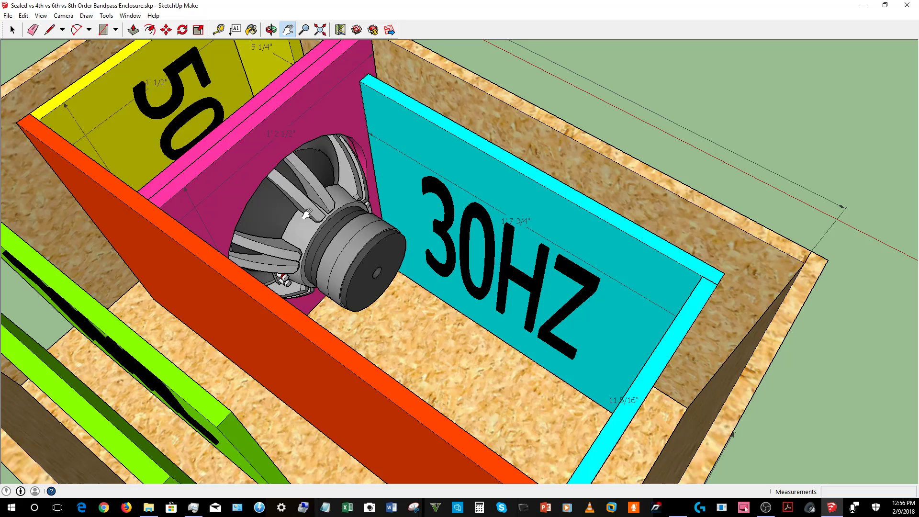
{"action": "key", "text": "o"}
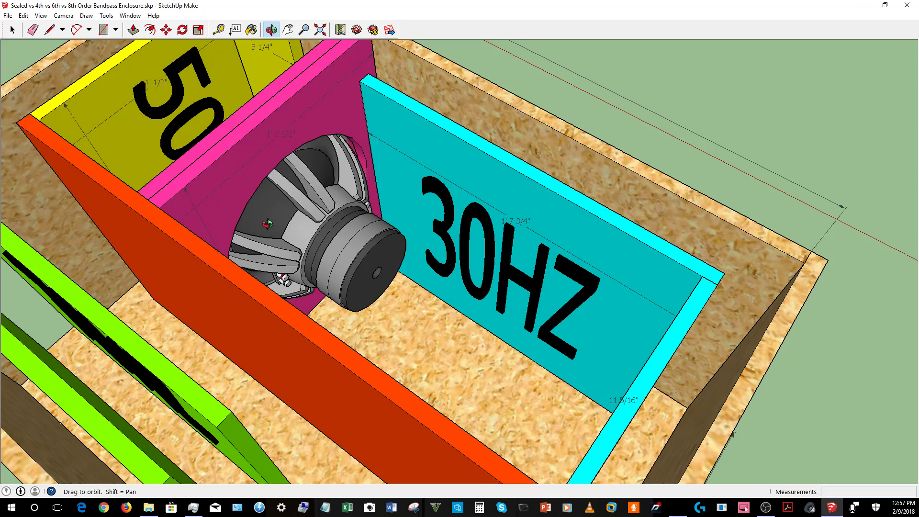
{"action": "key", "text": "h"}
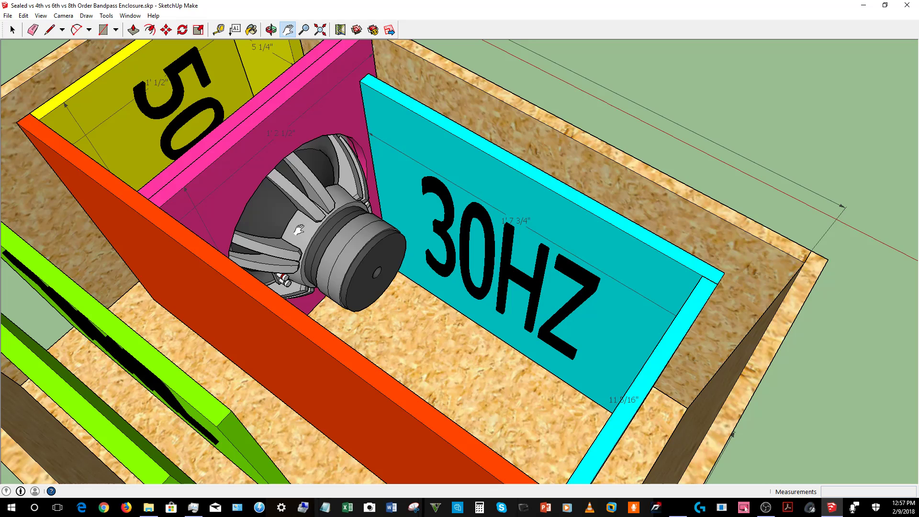
{"action": "key", "text": "o"}
{"action": "left_click_drag", "start_coordinate": [267, 223], "coordinate": [431, 250]}
{"action": "key", "text": "h"}
{"action": "scroll", "coordinate": [431, 250], "scroll_direction": "down", "scroll_amount": 5}
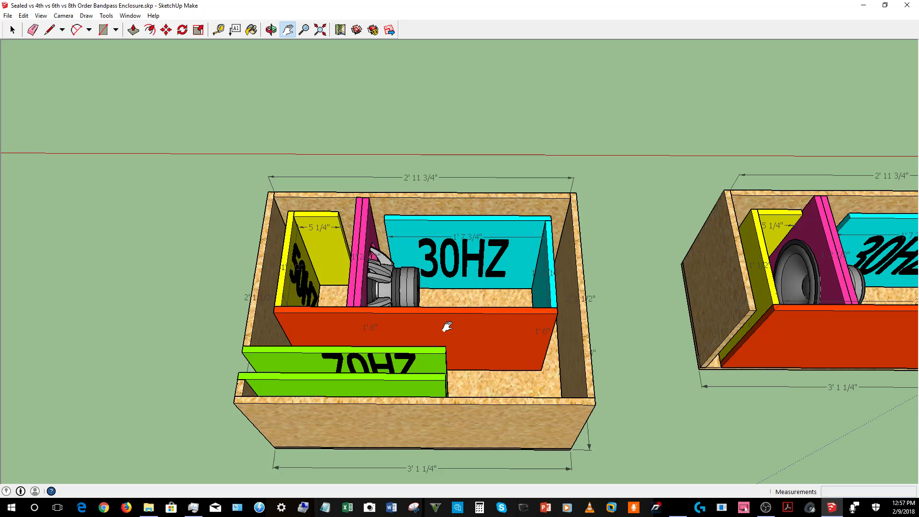
- Examine the subwoofer's position between the yellow 50HZ port and the cyan 30HZ port within the three-port enclosure
{"action": "left_click_drag", "start_coordinate": [431, 321], "coordinate": [262, 174]}
{"action": "key", "text": "o"}
{"action": "scroll", "coordinate": [437, 294], "scroll_direction": "up", "scroll_amount": 6}
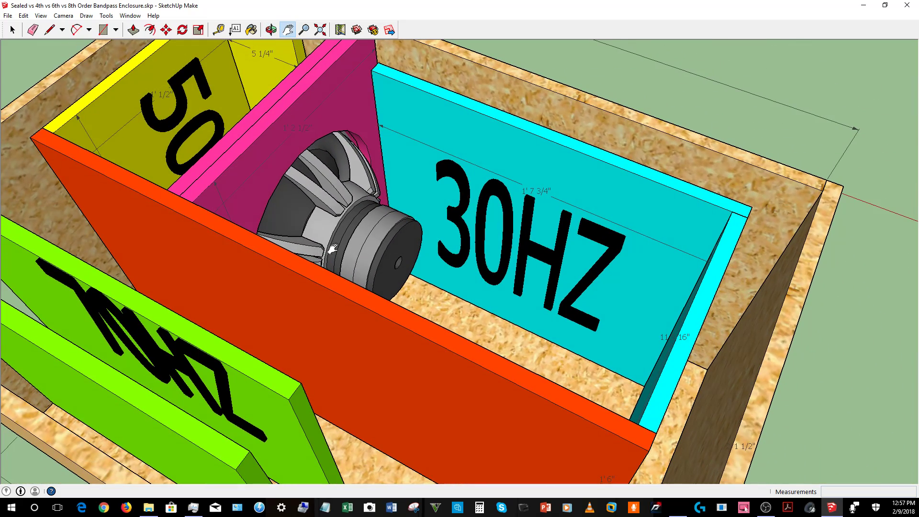
{"action": "key", "text": "h"}
{"action": "scroll", "coordinate": [354, 182], "scroll_direction": "up", "scroll_amount": 2}
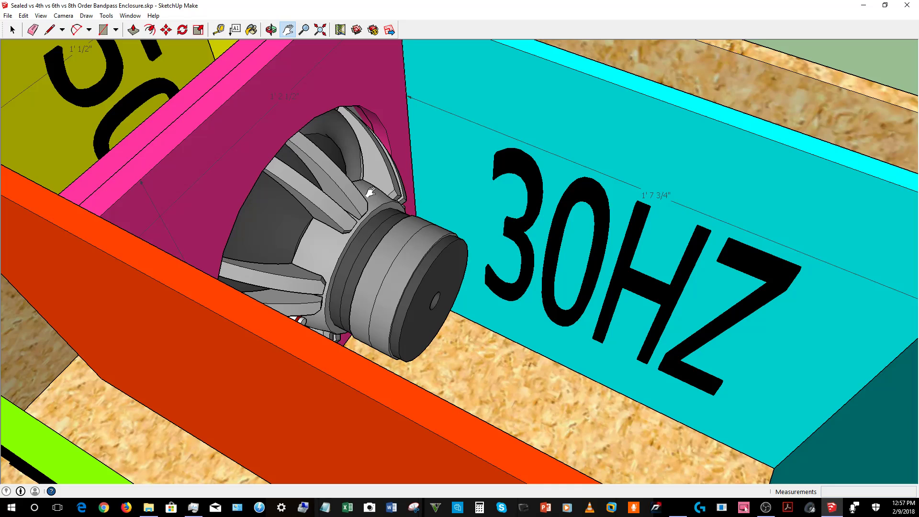
{"action": "scroll", "coordinate": [299, 244], "scroll_direction": "down", "scroll_amount": 6}
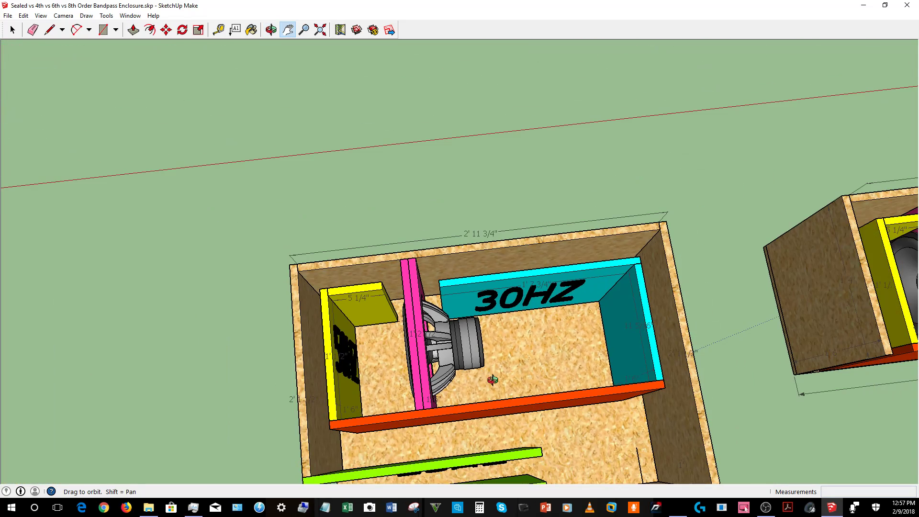
{"action": "left_click_drag", "start_coordinate": [492, 380], "coordinate": [481, 235]}
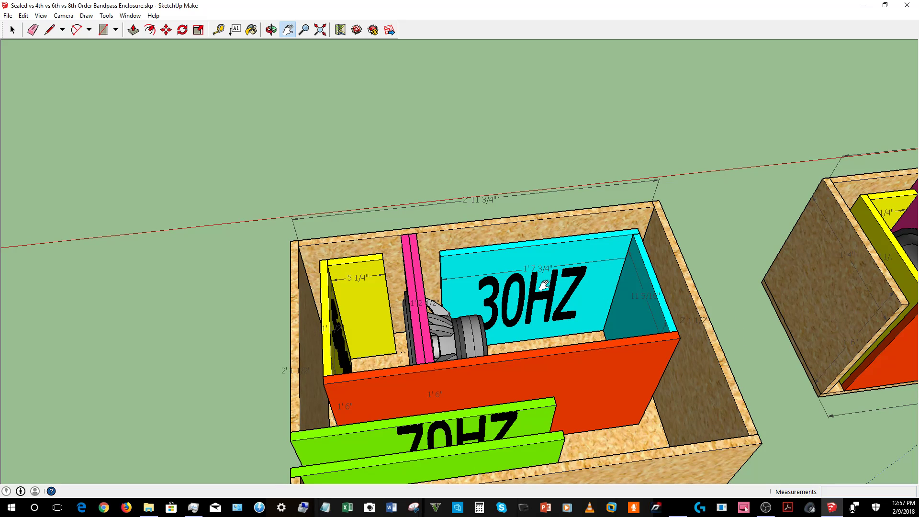
{"action": "left_click_drag", "start_coordinate": [491, 331], "coordinate": [467, 271]}
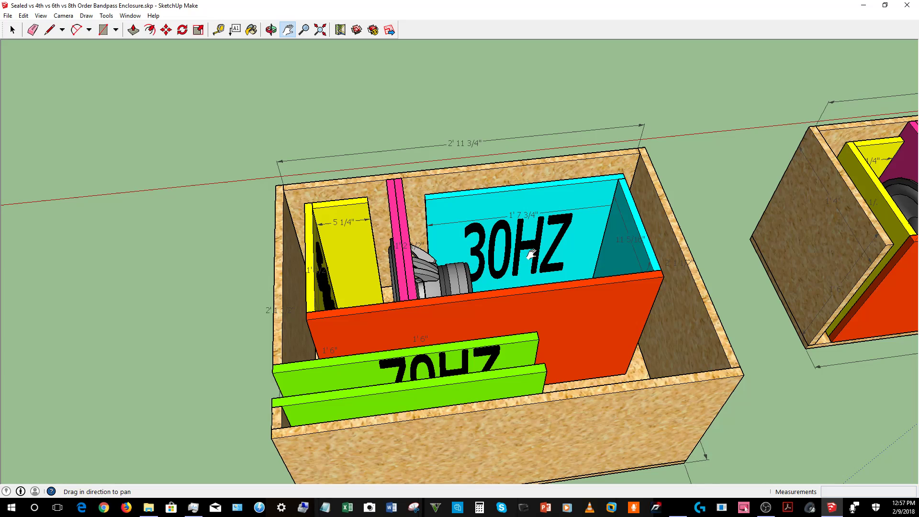
- Examine the closed chamber and the ported chamber of the enclosure that has only the cyan port
{"action": "left_click_drag", "start_coordinate": [819, 241], "coordinate": [240, 259]}
{"action": "left_click_drag", "start_coordinate": [786, 209], "coordinate": [292, 227]}
{"action": "key", "text": "o"}
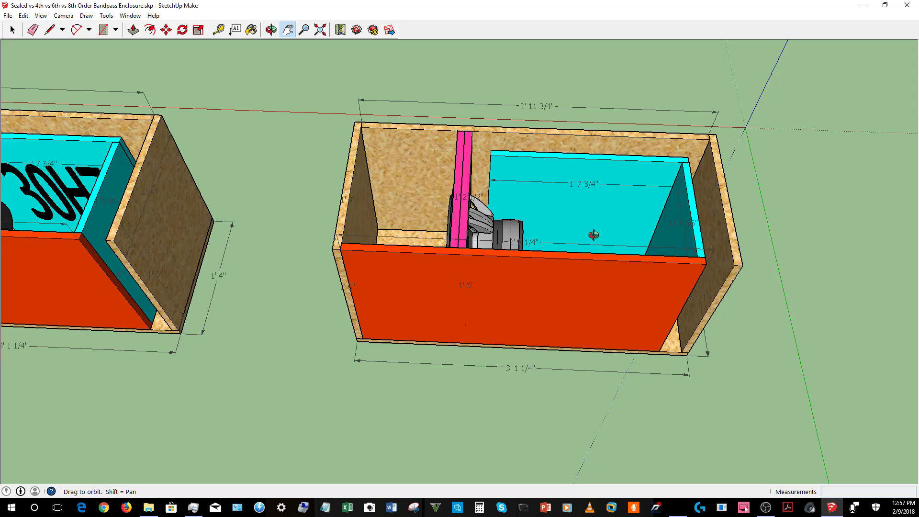
{"action": "left_click_drag", "start_coordinate": [592, 234], "coordinate": [623, 339]}
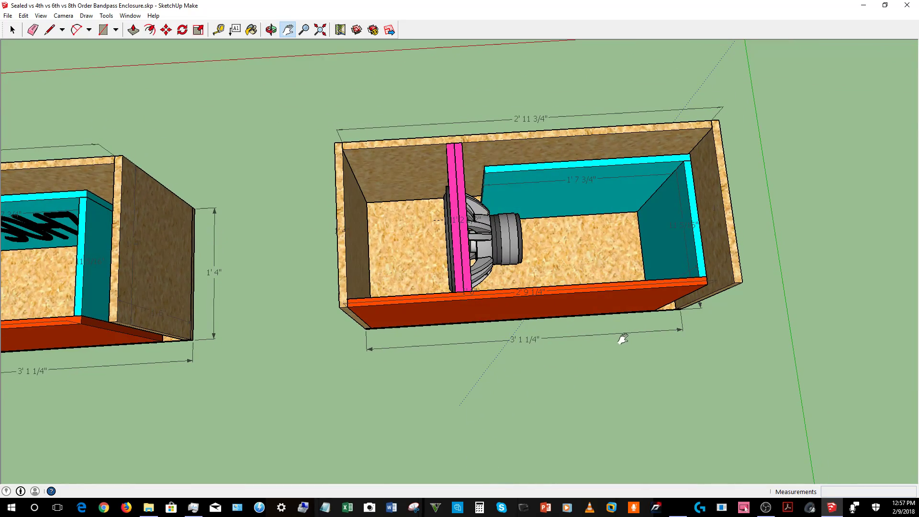
{"action": "left_click_drag", "start_coordinate": [634, 240], "coordinate": [513, 193]}
{"action": "scroll", "coordinate": [577, 269], "scroll_direction": "up", "scroll_amount": 3}
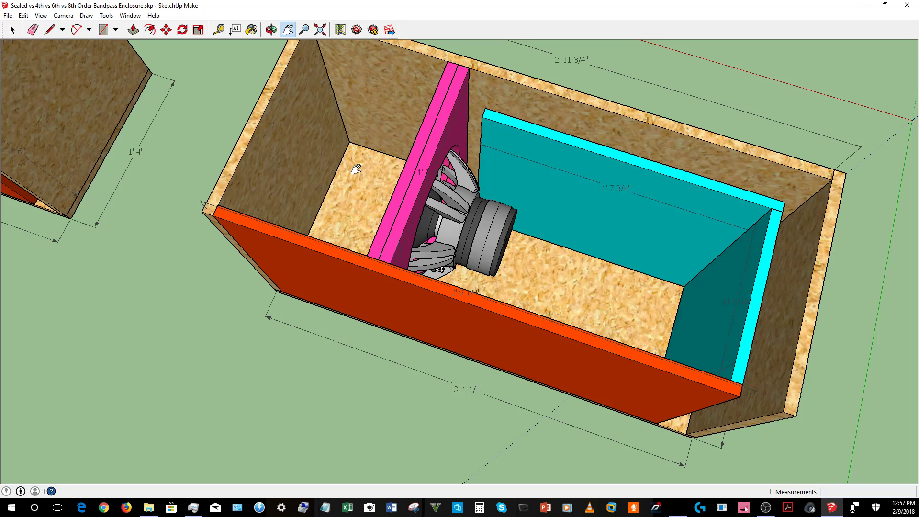
{"action": "left_click_drag", "start_coordinate": [355, 170], "coordinate": [334, 209]}
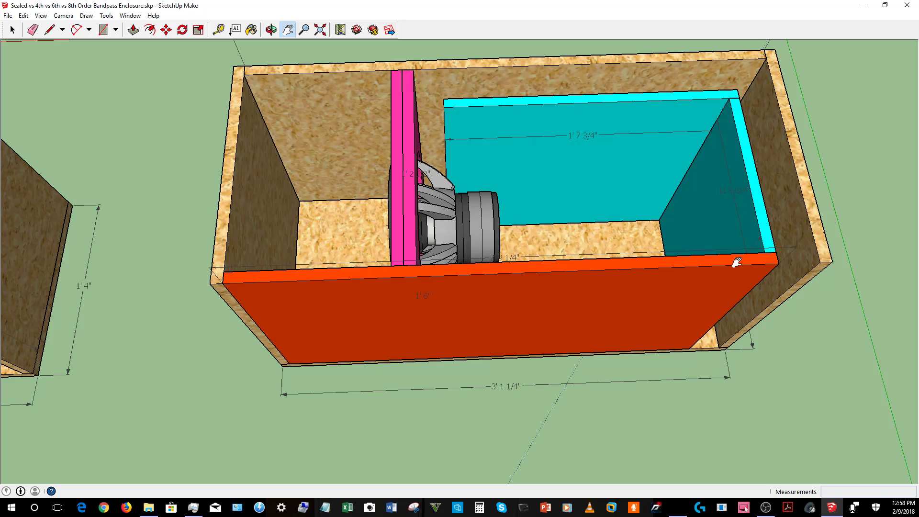
- Inspect the back of the subwoofer inside the ported chamber of the single-port enclosure
{"action": "key", "text": "o"}
{"action": "left_click_drag", "start_coordinate": [661, 199], "coordinate": [634, 216]}
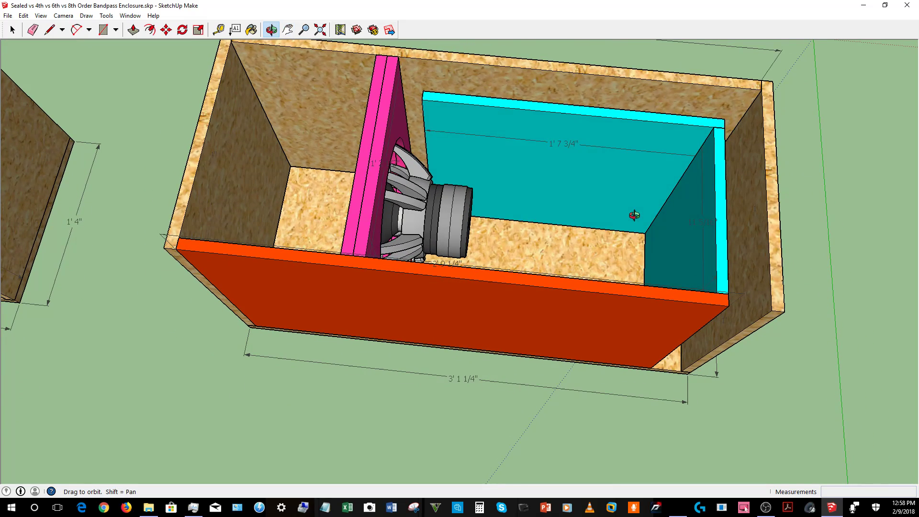
{"action": "key", "text": "h"}
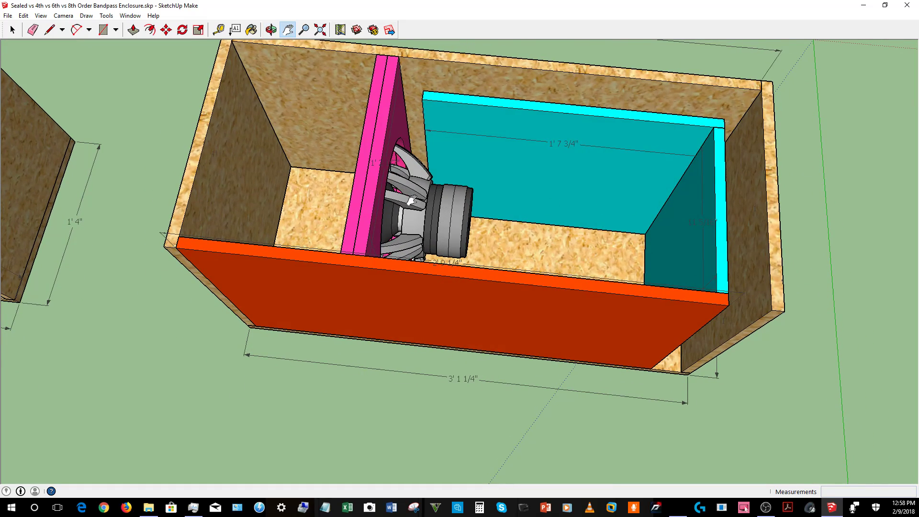
{"action": "left_click_drag", "start_coordinate": [411, 200], "coordinate": [420, 211]}
{"action": "scroll", "coordinate": [420, 211], "scroll_direction": "up", "scroll_amount": 3}
{"action": "left_click_drag", "start_coordinate": [442, 181], "coordinate": [412, 244]}
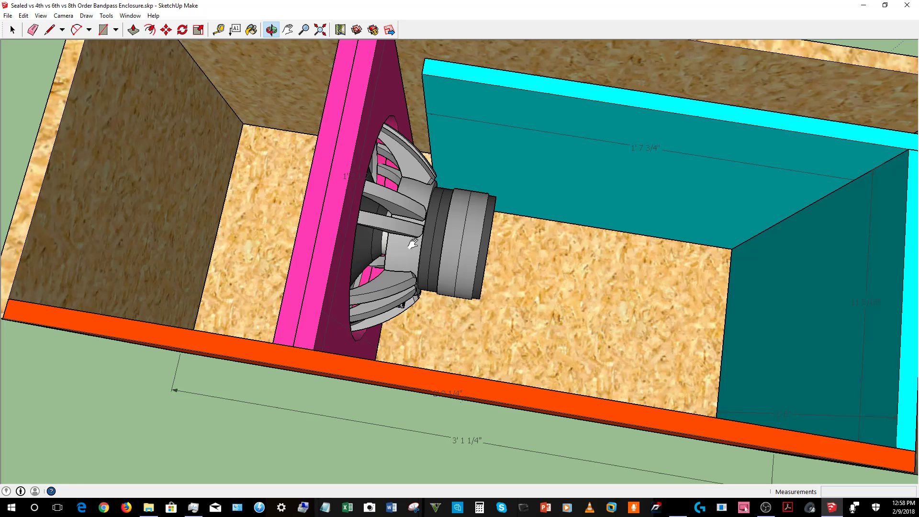
{"action": "left_click_drag", "start_coordinate": [529, 261], "coordinate": [418, 214]}
{"action": "key", "text": "h"}
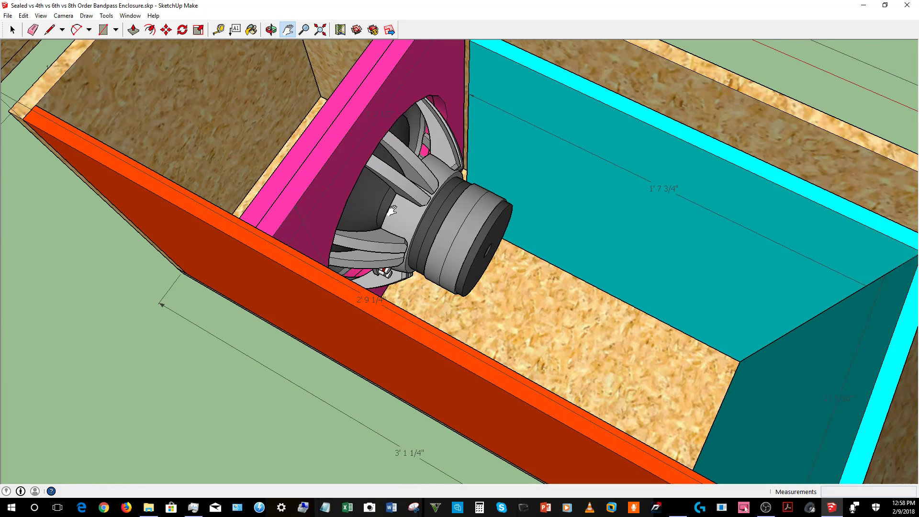
- Compare the chambers on both sides of the pink baffle in the single-port enclosure from its orange panel side
{"action": "key", "text": "o"}
{"action": "left_click_drag", "start_coordinate": [394, 215], "coordinate": [440, 212]}
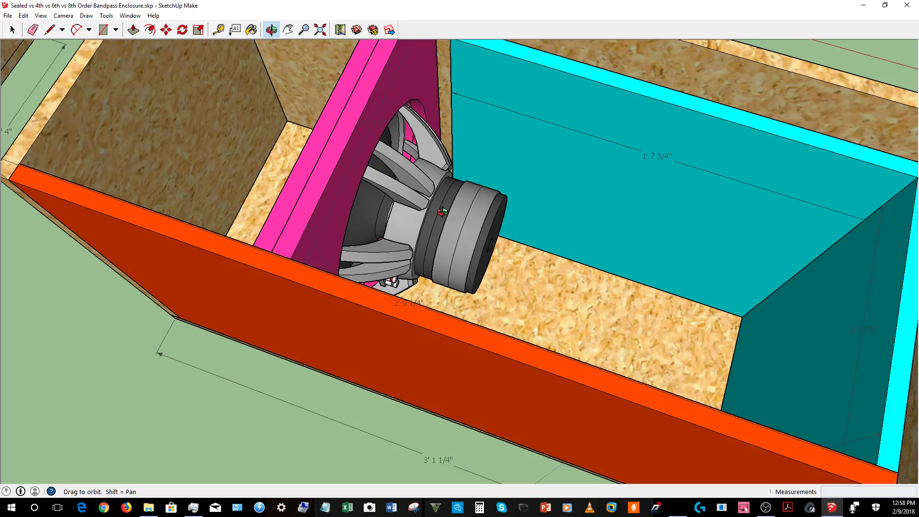
{"action": "key", "text": "h"}
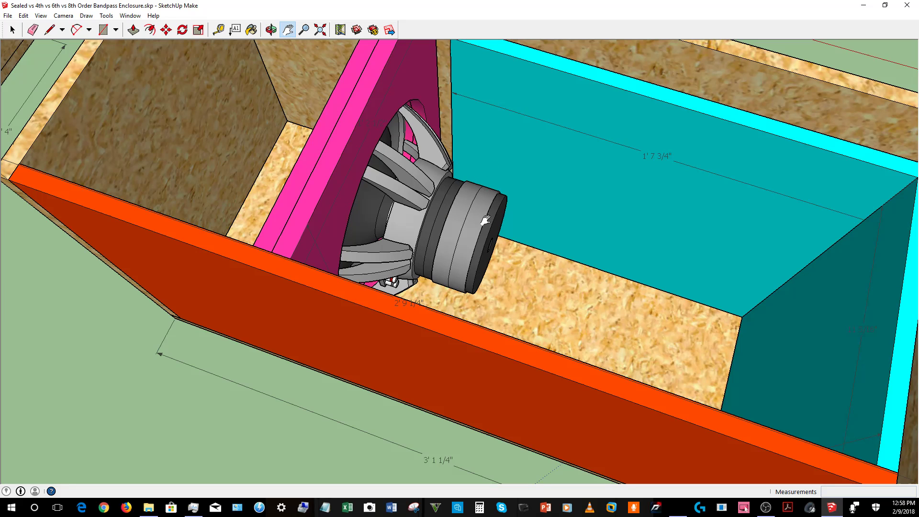
{"action": "key", "text": "o"}
{"action": "left_click_drag", "start_coordinate": [448, 206], "coordinate": [549, 204]}
{"action": "key", "text": "h"}
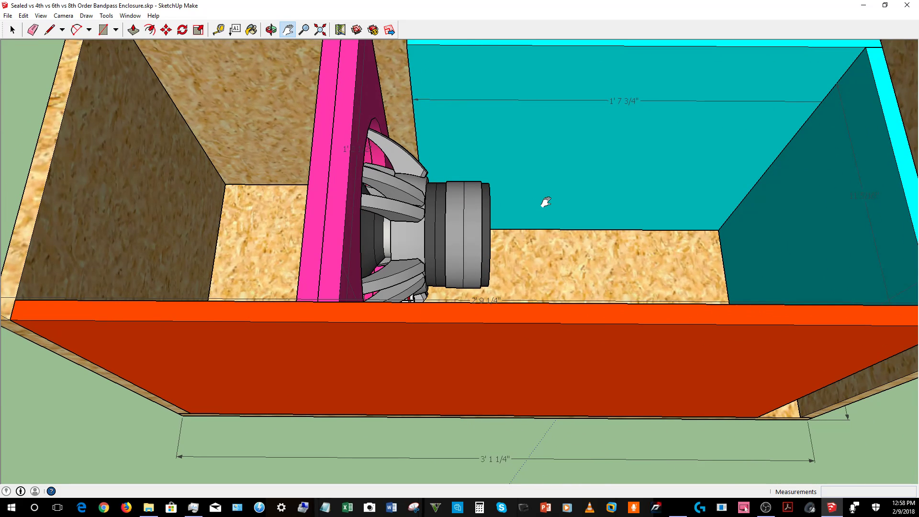
{"action": "scroll", "coordinate": [545, 202], "scroll_direction": "down", "scroll_amount": 3}
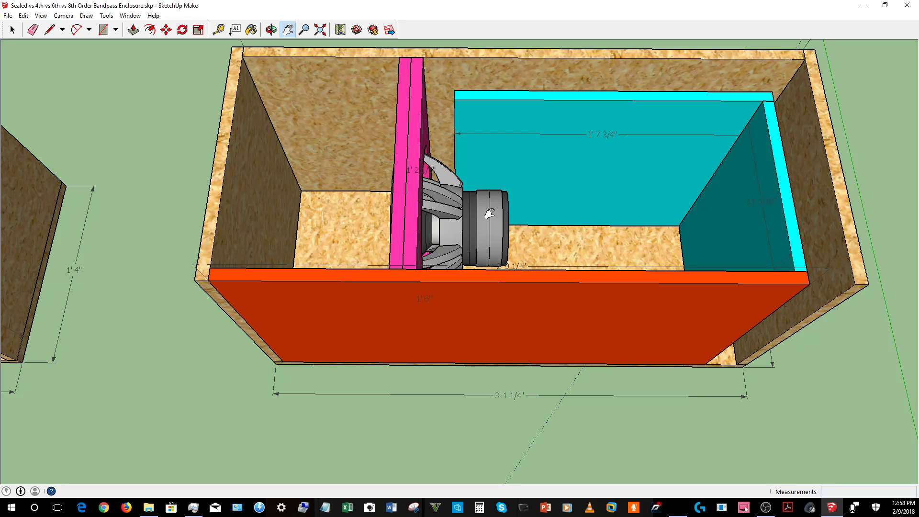
{"action": "scroll", "coordinate": [482, 204], "scroll_direction": "up", "scroll_amount": 3}
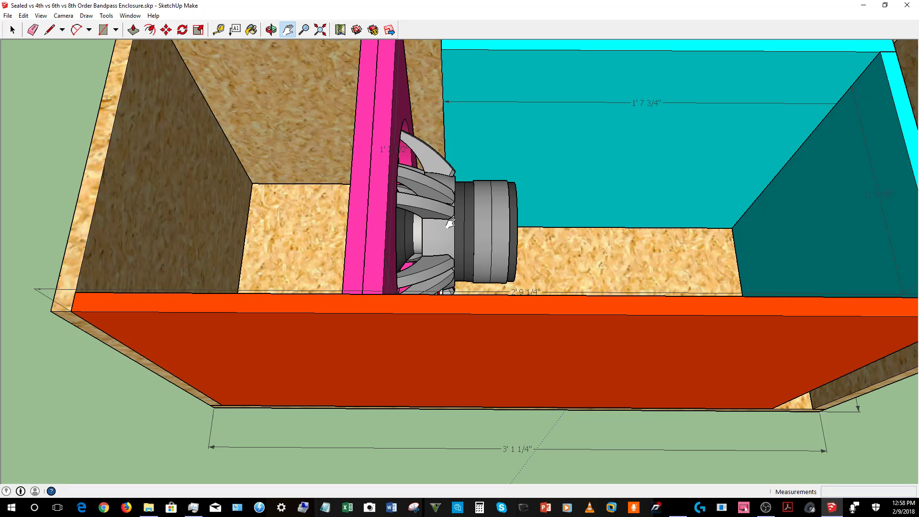
- Examine the closed chamber and the cyan-ported chamber of the single-port enclosure from above
{"action": "scroll", "coordinate": [284, 192], "scroll_direction": "down", "scroll_amount": 4}
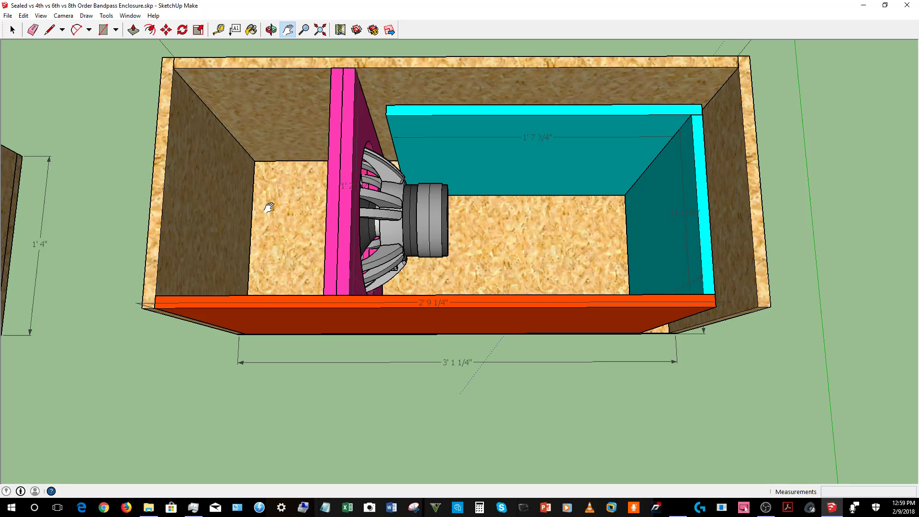
{"action": "left_click_drag", "start_coordinate": [440, 224], "coordinate": [408, 218]}
{"action": "scroll", "coordinate": [408, 218], "scroll_direction": "up", "scroll_amount": 2}
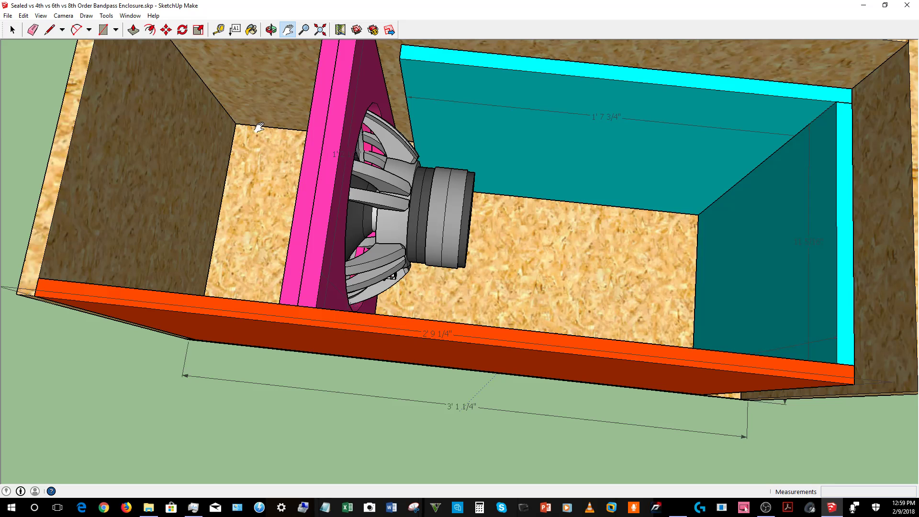
{"action": "left_click_drag", "start_coordinate": [258, 127], "coordinate": [261, 163]}
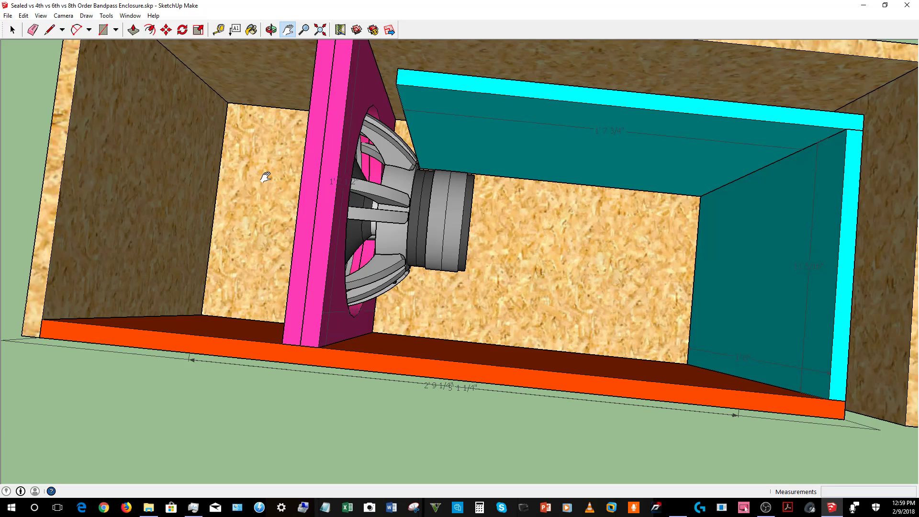
{"action": "scroll", "coordinate": [265, 177], "scroll_direction": "down", "scroll_amount": 1}
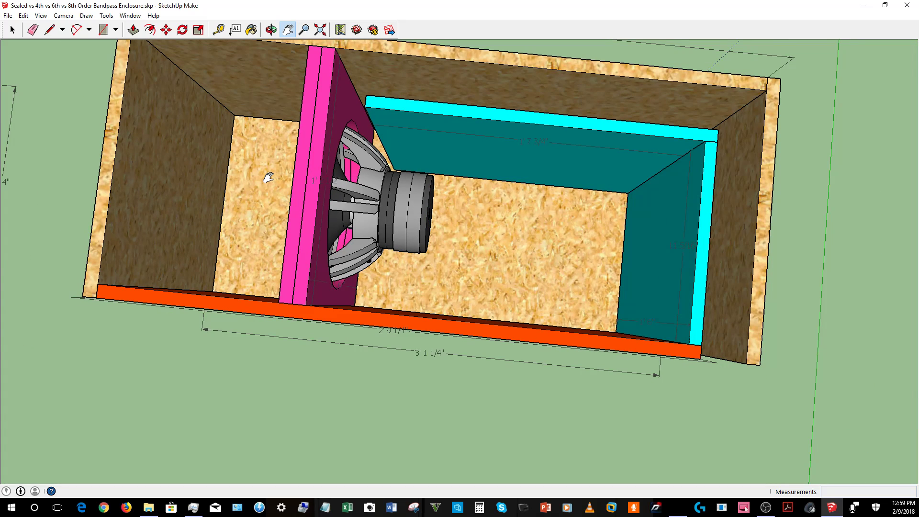
{"action": "left_click_drag", "start_coordinate": [269, 171], "coordinate": [299, 174]}
{"action": "scroll", "coordinate": [431, 183], "scroll_direction": "down", "scroll_amount": 2}
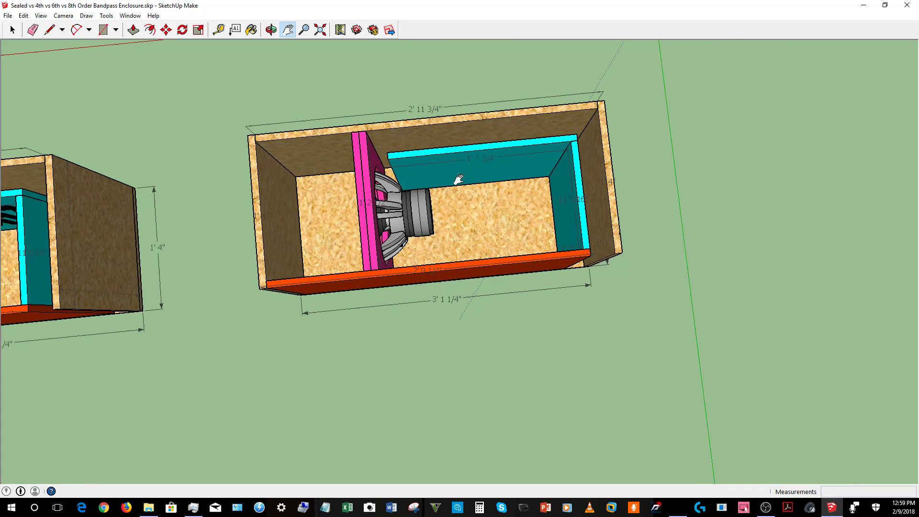
{"action": "left_click_drag", "start_coordinate": [492, 215], "coordinate": [467, 228]}
{"action": "scroll", "coordinate": [447, 212], "scroll_direction": "up", "scroll_amount": 3}
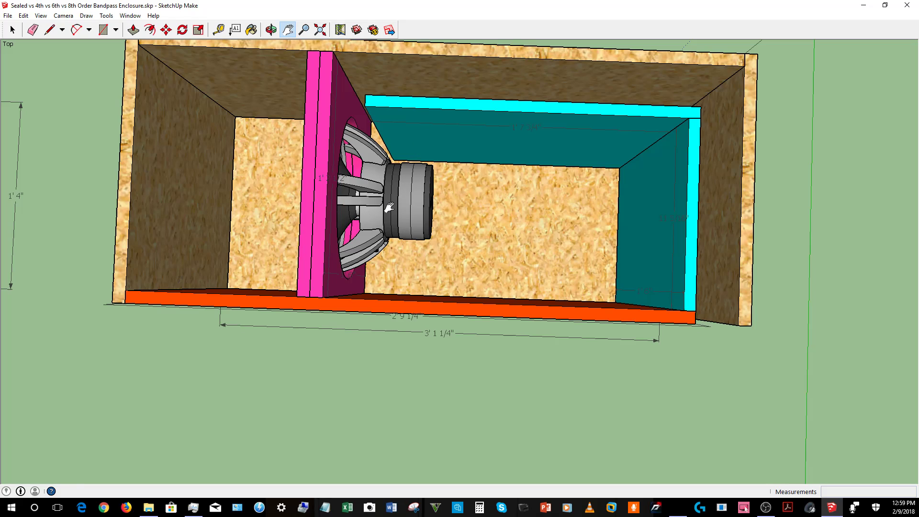
- Examine the subwoofer's placement relative to the cyan port and the orange panel in the single-port enclosure
{"action": "left_click_drag", "start_coordinate": [556, 366], "coordinate": [647, 226]}
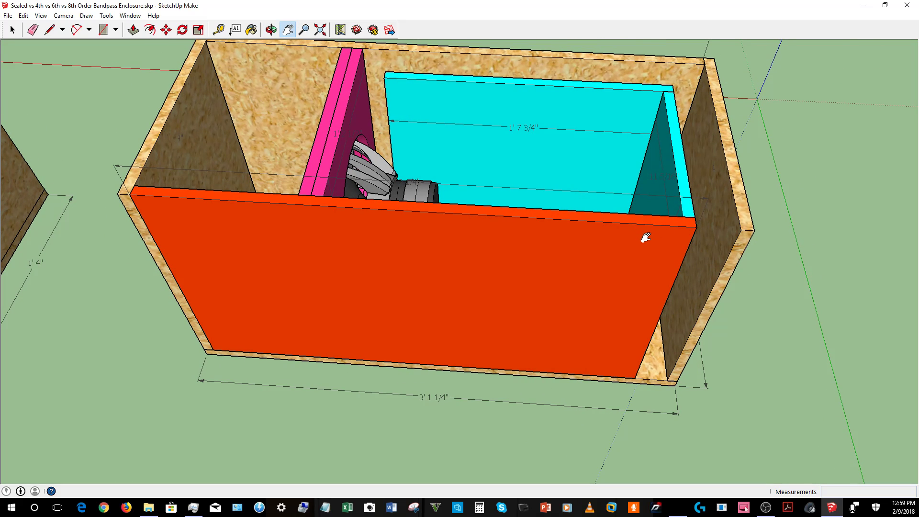
{"action": "left_click_drag", "start_coordinate": [513, 186], "coordinate": [328, 188]}
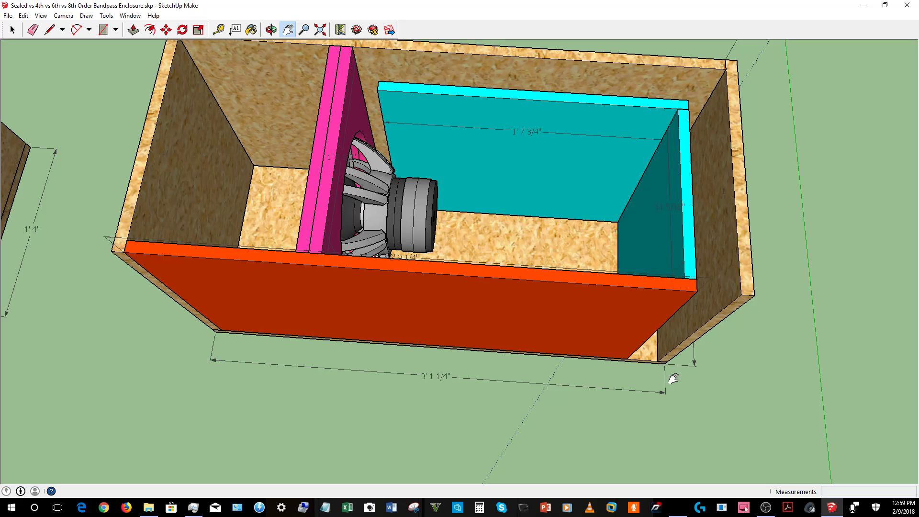
{"action": "left_click_drag", "start_coordinate": [513, 293], "coordinate": [555, 140]}
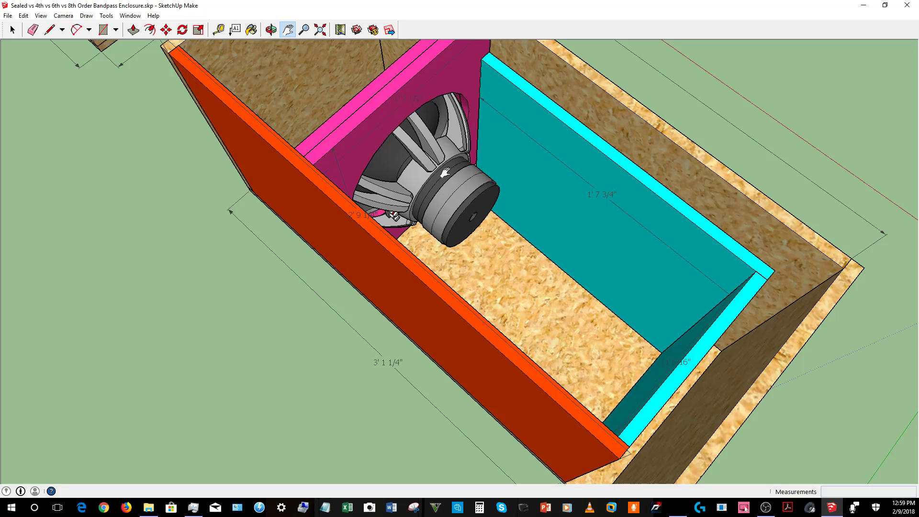
{"action": "left_click_drag", "start_coordinate": [445, 172], "coordinate": [374, 176]}
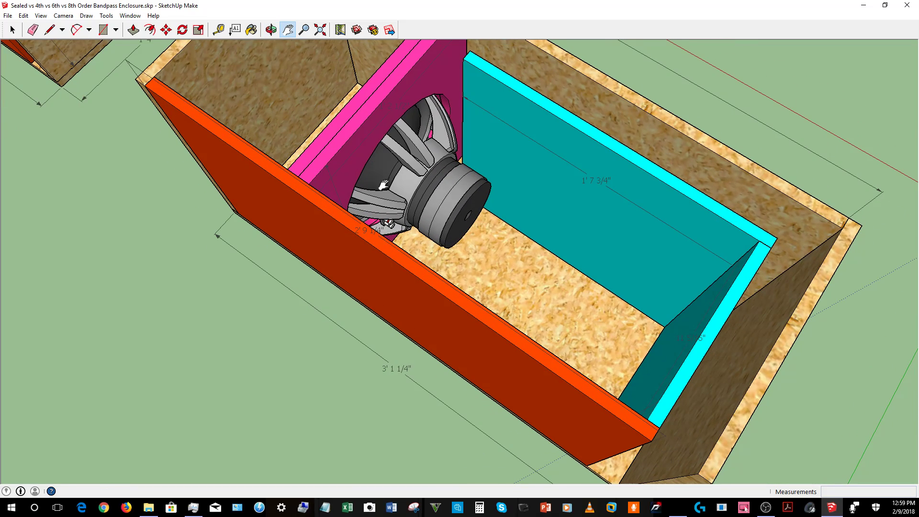
{"action": "left_click_drag", "start_coordinate": [434, 186], "coordinate": [495, 254]}
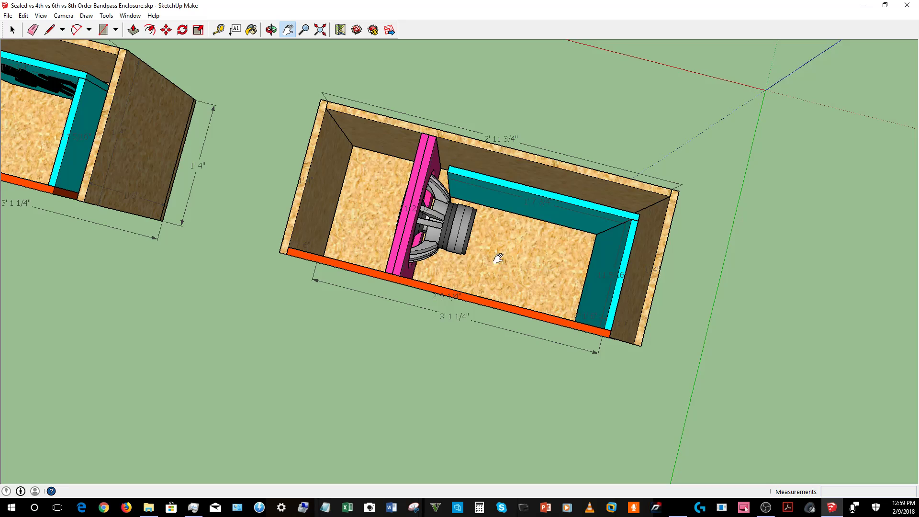
{"action": "left_click_drag", "start_coordinate": [498, 258], "coordinate": [583, 202]}
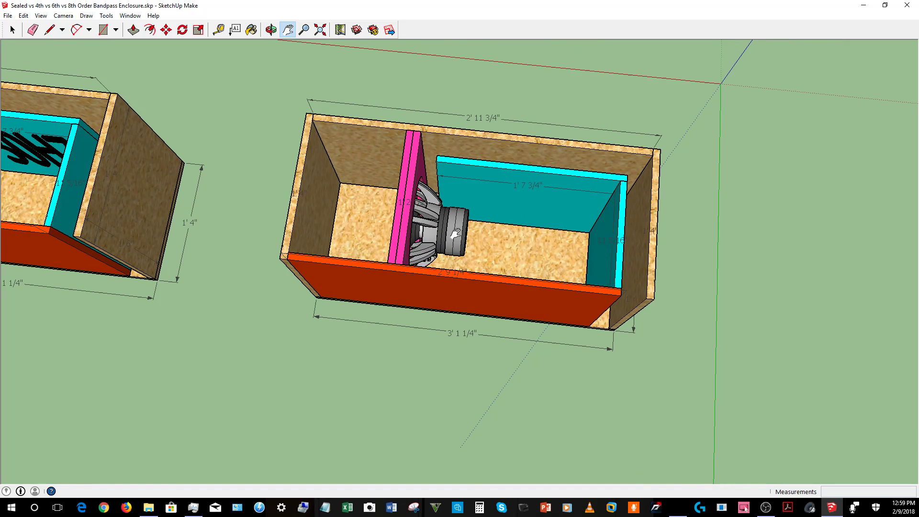
{"action": "scroll", "coordinate": [446, 235], "scroll_direction": "up", "scroll_amount": 3}
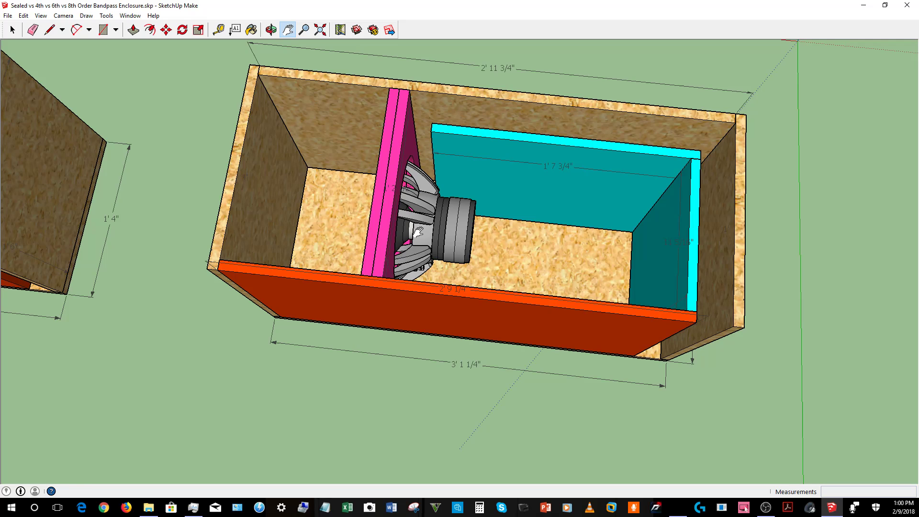
{"action": "scroll", "coordinate": [417, 233], "scroll_direction": "down", "scroll_amount": 2}
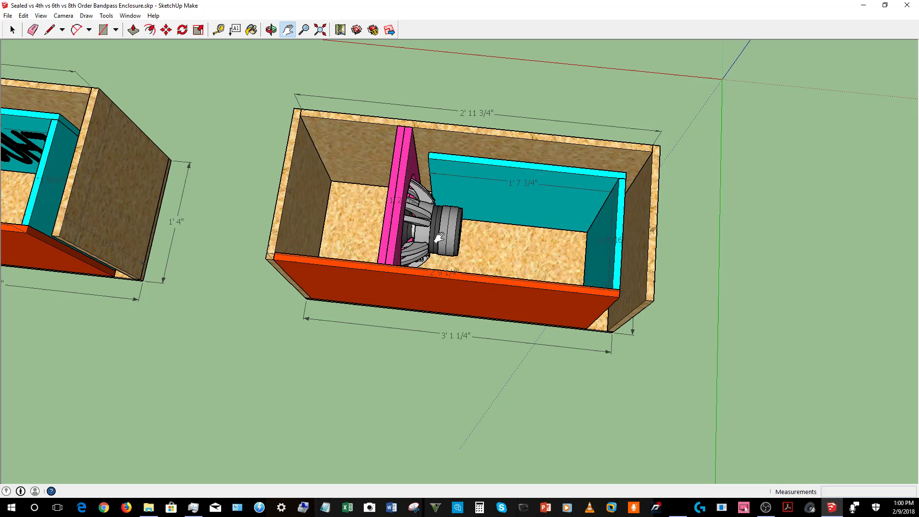
- Compare the yellow 50HZ port chamber with the cyan 30HZ port chamber in the two-port enclosure
{"action": "left_click_drag", "start_coordinate": [439, 237], "coordinate": [898, 248]}
{"action": "left_click_drag", "start_coordinate": [655, 286], "coordinate": [549, 235]}
{"action": "scroll", "coordinate": [553, 324], "scroll_direction": "up", "scroll_amount": 3}
{"action": "scroll", "coordinate": [549, 234], "scroll_direction": "down", "scroll_amount": 2}
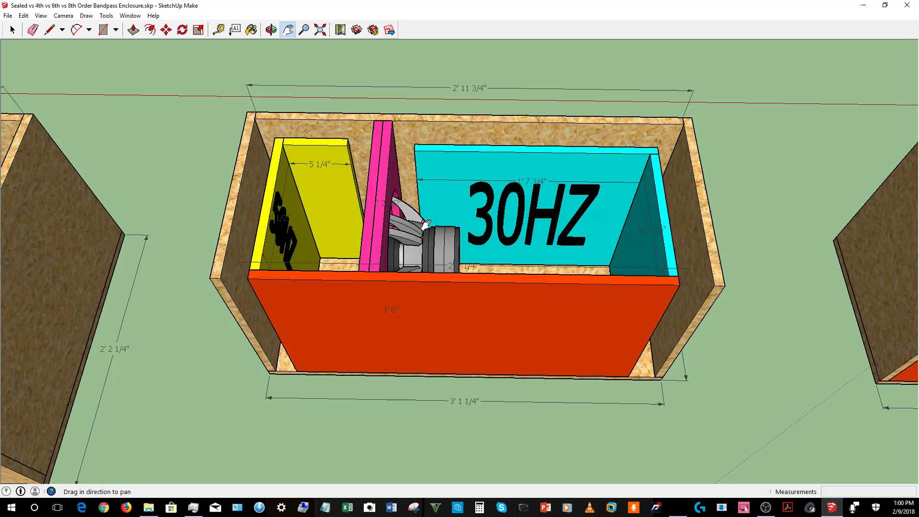
{"action": "scroll", "coordinate": [429, 243], "scroll_direction": "up", "scroll_amount": 2}
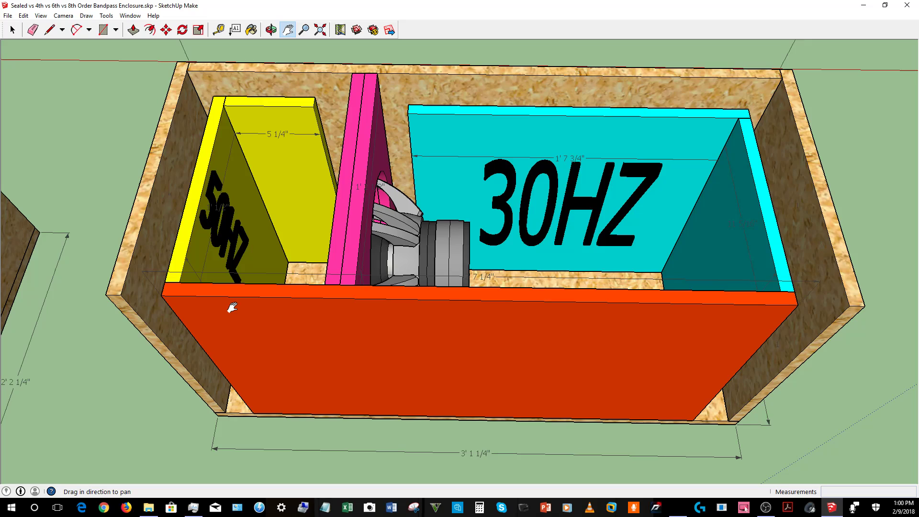
{"action": "left_click_drag", "start_coordinate": [232, 307], "coordinate": [234, 164]}
{"action": "scroll", "coordinate": [233, 163], "scroll_direction": "up", "scroll_amount": 3}
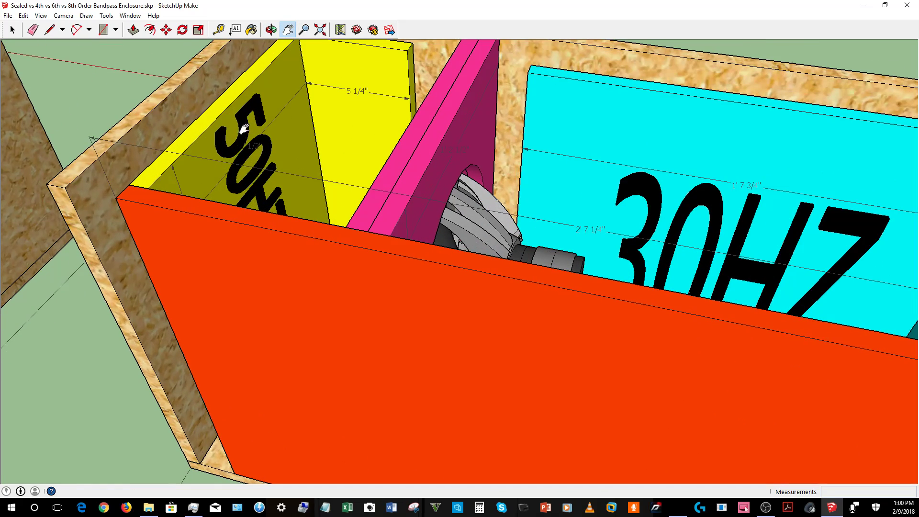
{"action": "left_click_drag", "start_coordinate": [242, 128], "coordinate": [241, 221]}
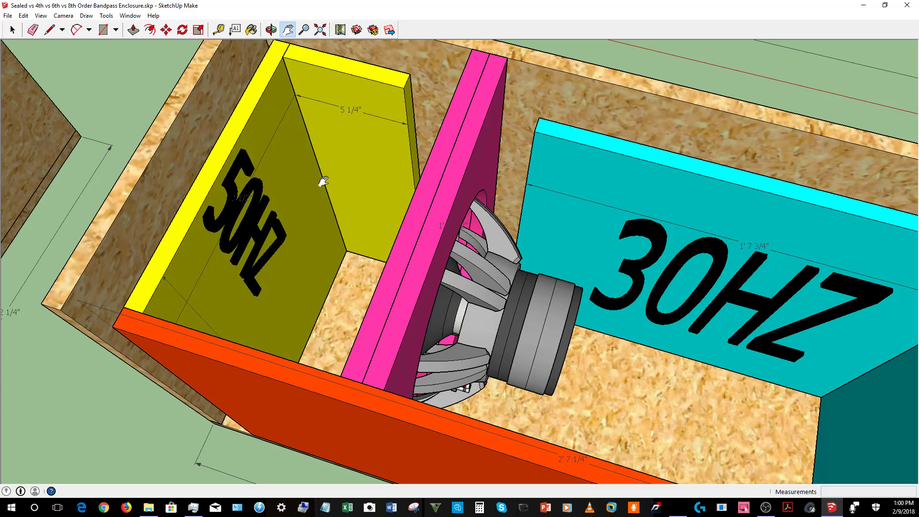
{"action": "left_click_drag", "start_coordinate": [228, 261], "coordinate": [135, 178]}
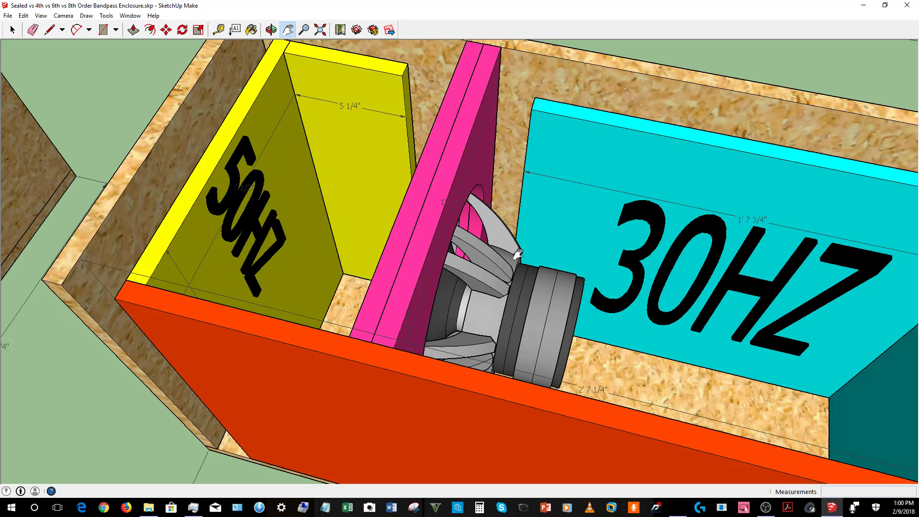
{"action": "left_click_drag", "start_coordinate": [505, 265], "coordinate": [471, 252]}
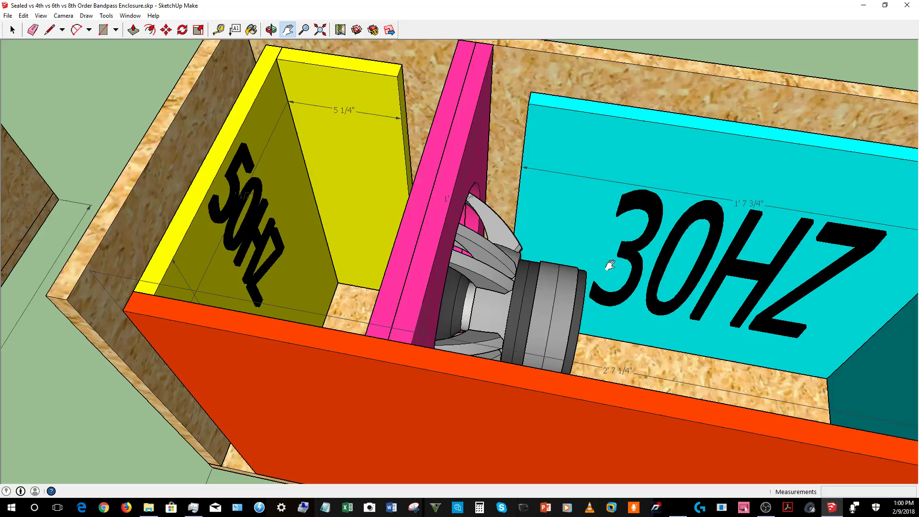
{"action": "left_click_drag", "start_coordinate": [647, 270], "coordinate": [499, 252]}
{"action": "scroll", "coordinate": [695, 257], "scroll_direction": "down", "scroll_amount": 3}
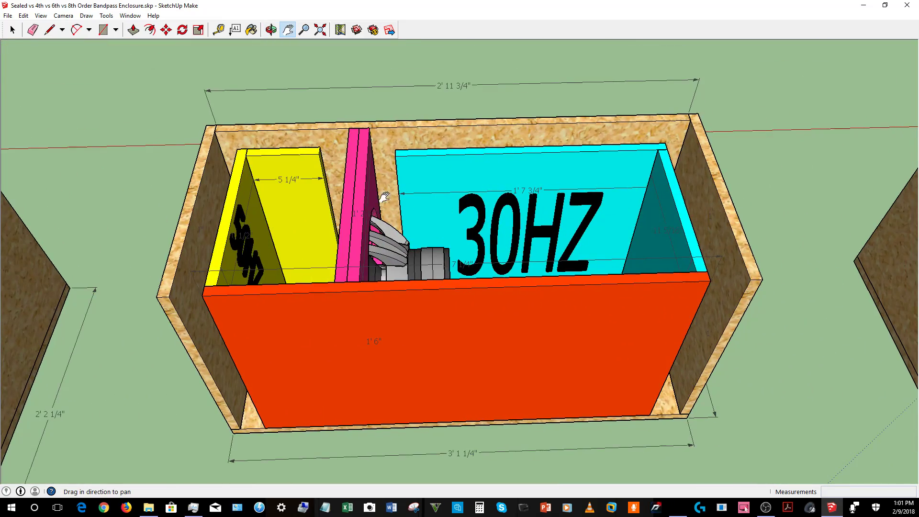
- Examine how the subwoofer on the pink baffle sits between the 50HZ and 30HZ chambers of the two-port enclosure
{"action": "left_click_drag", "start_coordinate": [468, 233], "coordinate": [341, 241]}
{"action": "scroll", "coordinate": [470, 292], "scroll_direction": "up", "scroll_amount": 3}
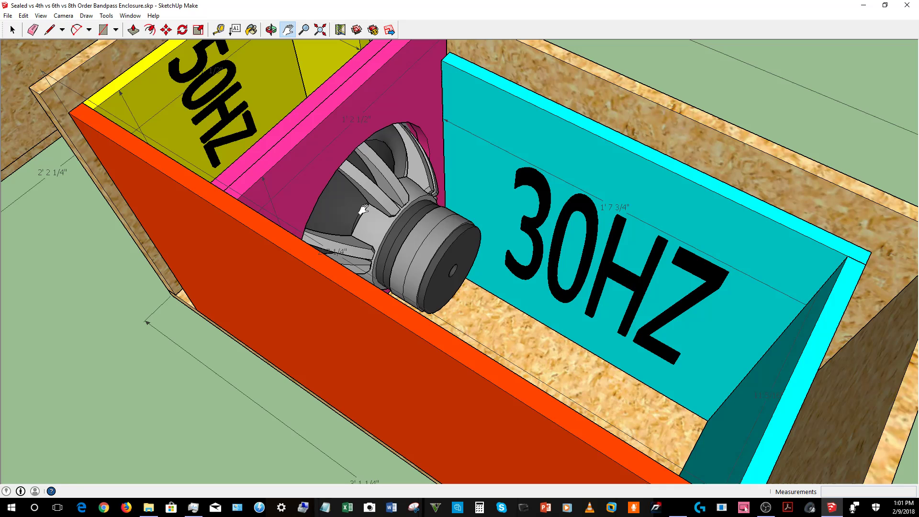
{"action": "key", "text": "o"}
{"action": "left_click_drag", "start_coordinate": [364, 209], "coordinate": [438, 158]}
{"action": "key", "text": "h"}
{"action": "scroll", "coordinate": [437, 158], "scroll_direction": "down", "scroll_amount": 6}
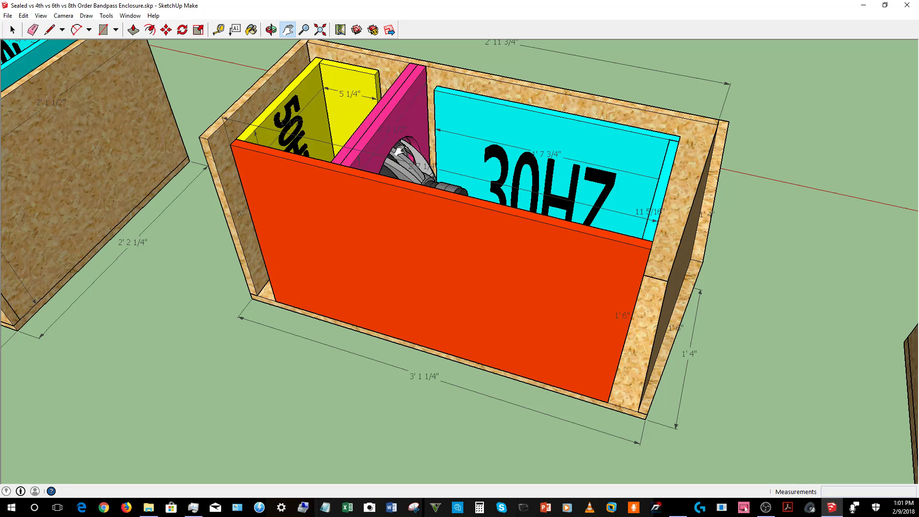
{"action": "scroll", "coordinate": [398, 152], "scroll_direction": "up", "scroll_amount": 4}
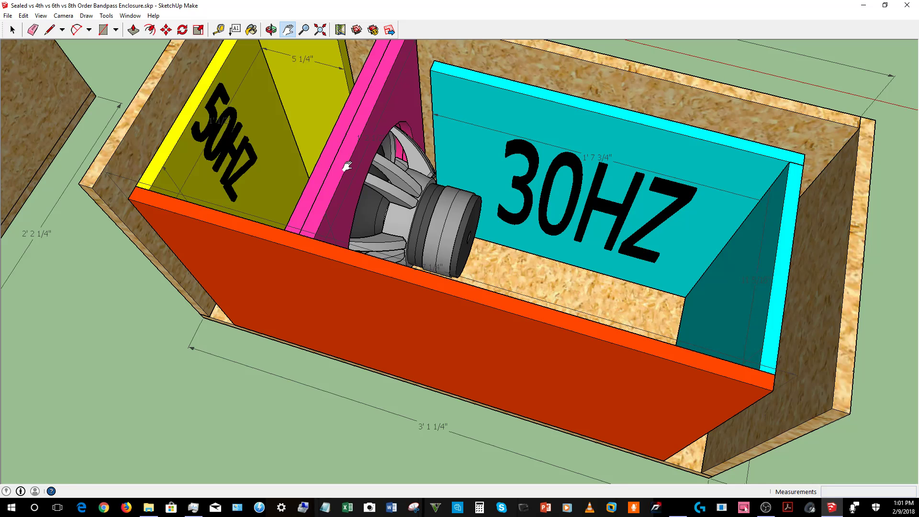
{"action": "left_click_drag", "start_coordinate": [346, 166], "coordinate": [342, 250]}
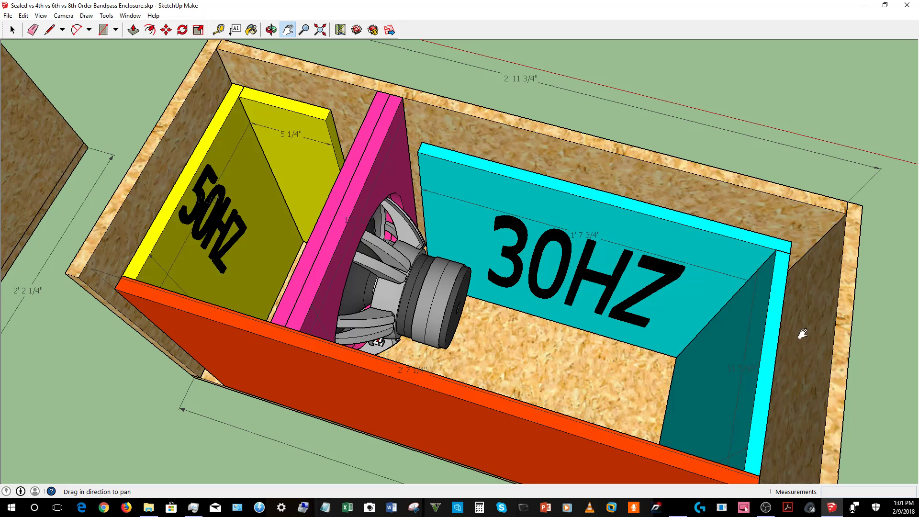
{"action": "middle_click", "coordinate": [807, 372]}
{"action": "left_click_drag", "start_coordinate": [808, 371], "coordinate": [793, 293]}
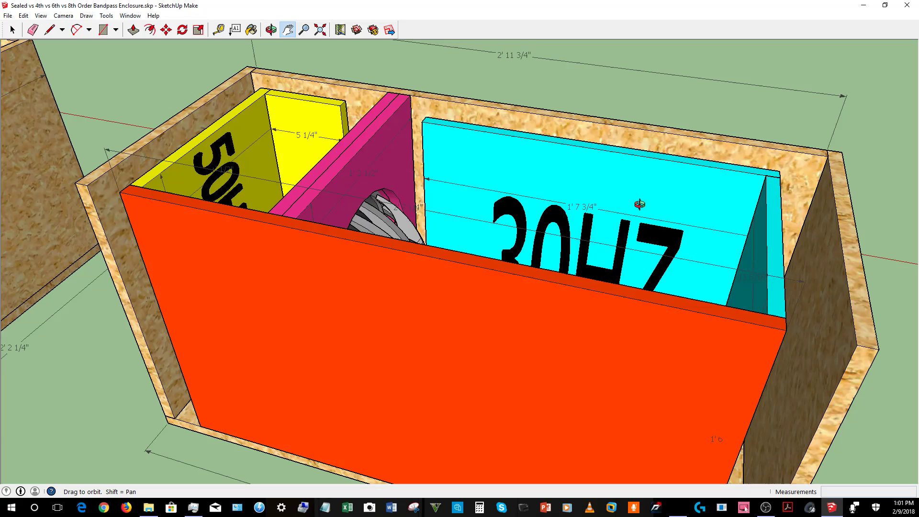
{"action": "left_click_drag", "start_coordinate": [642, 199], "coordinate": [641, 282]}
{"action": "key", "text": "h"}
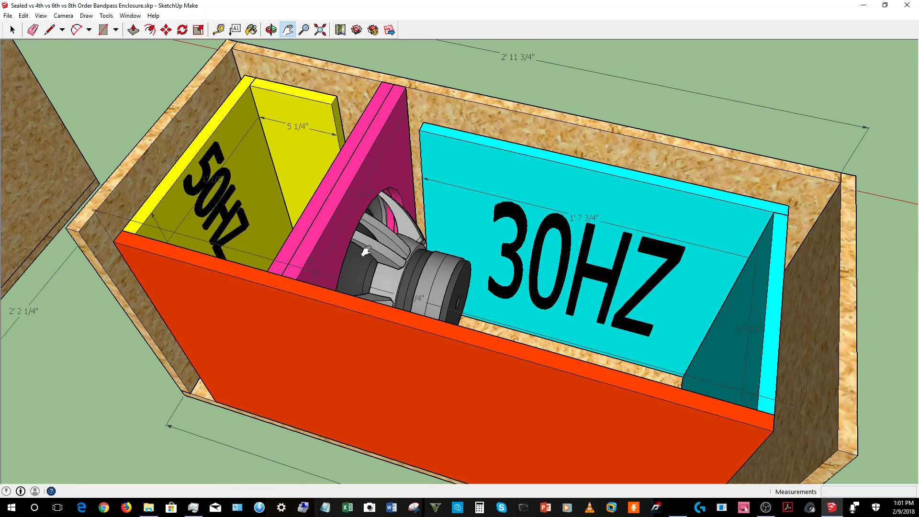
- Inspect the subwoofer's basket and magnet up close inside the 30HZ chamber of the two-port enclosure
{"action": "left_click_drag", "start_coordinate": [366, 247], "coordinate": [301, 268]}
{"action": "scroll", "coordinate": [377, 288], "scroll_direction": "up", "scroll_amount": 3}
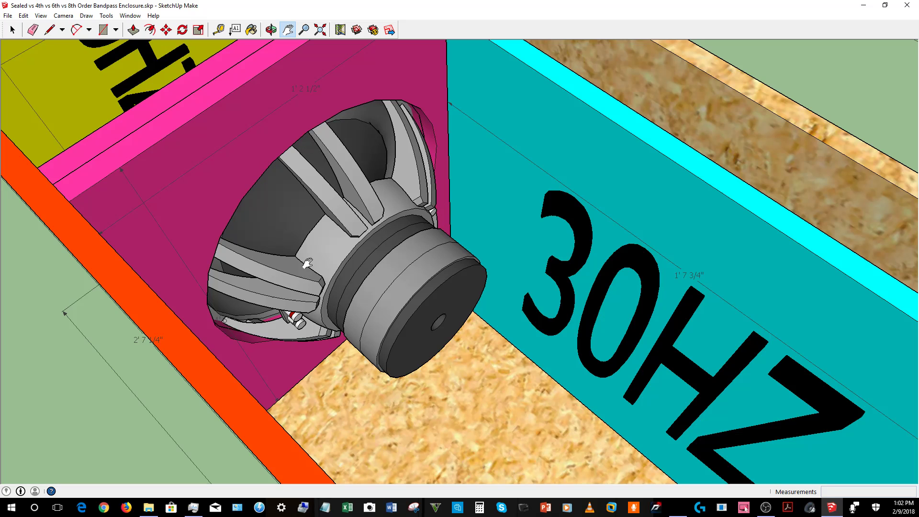
{"action": "scroll", "coordinate": [335, 239], "scroll_direction": "down", "scroll_amount": 5}
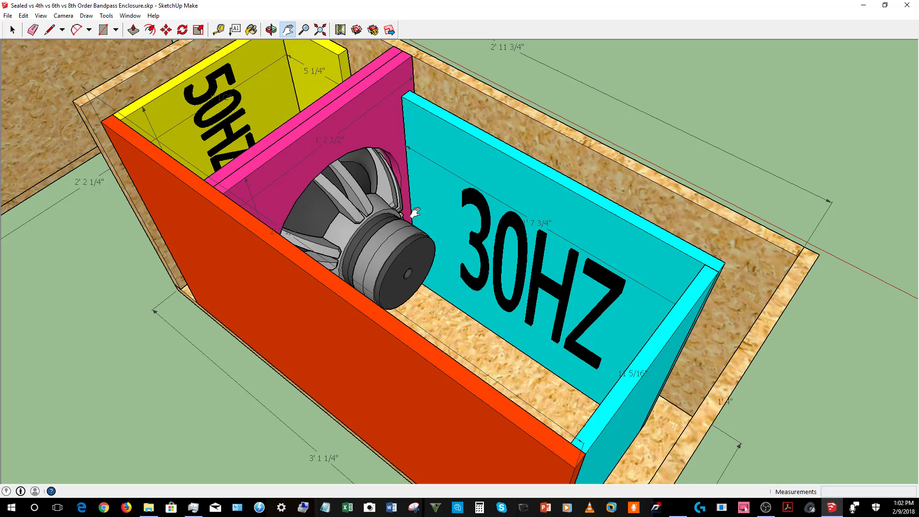
{"action": "scroll", "coordinate": [351, 200], "scroll_direction": "up", "scroll_amount": 5}
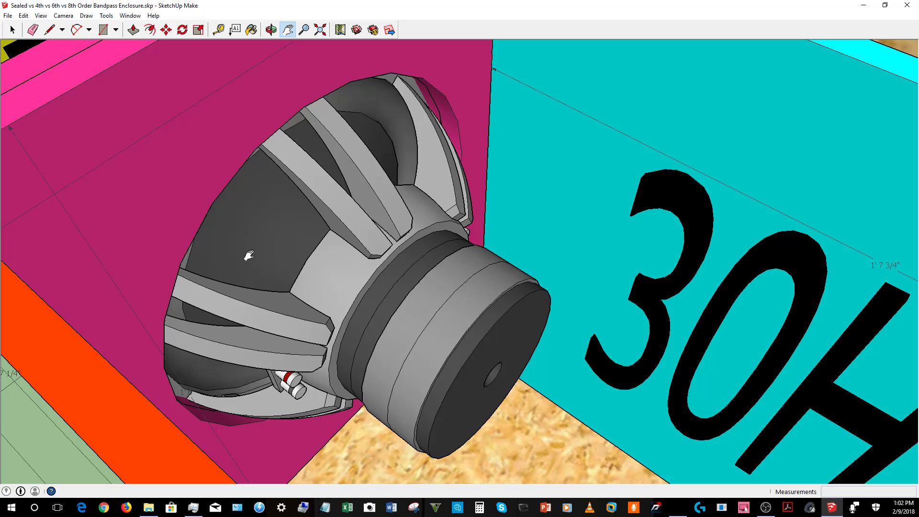
{"action": "scroll", "coordinate": [248, 255], "scroll_direction": "down", "scroll_amount": 5}
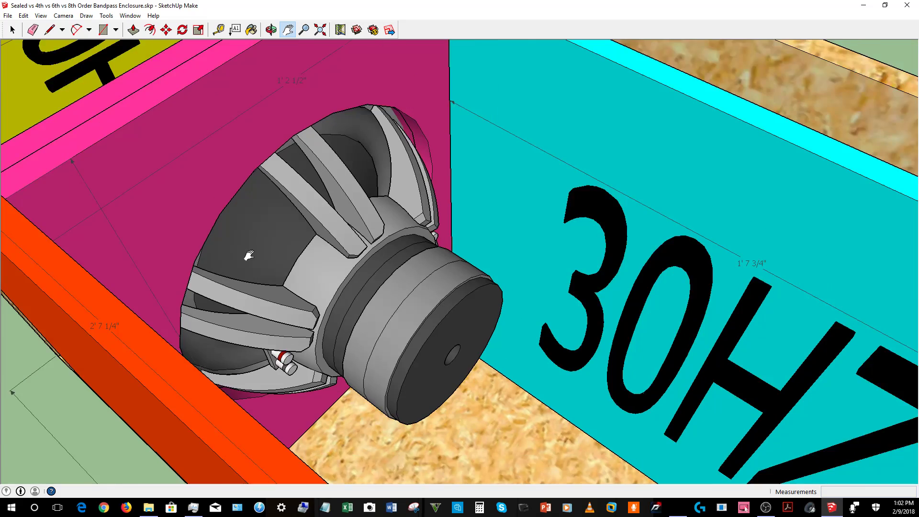
{"action": "left_click_drag", "start_coordinate": [242, 254], "coordinate": [377, 267]}
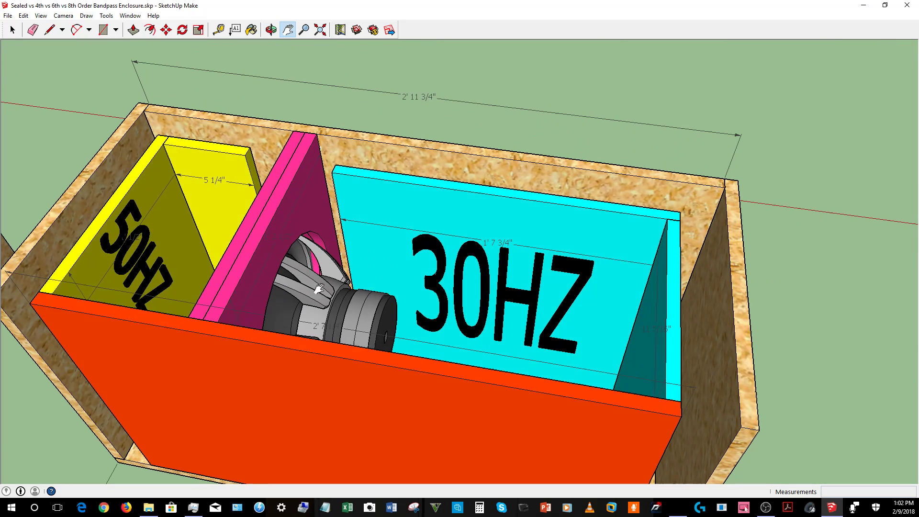
- Examine the three-port enclosure's 50HZ and 30HZ chambers together with its outer chamber and green 70HZ port
{"action": "left_click_drag", "start_coordinate": [386, 301], "coordinate": [437, 212]}
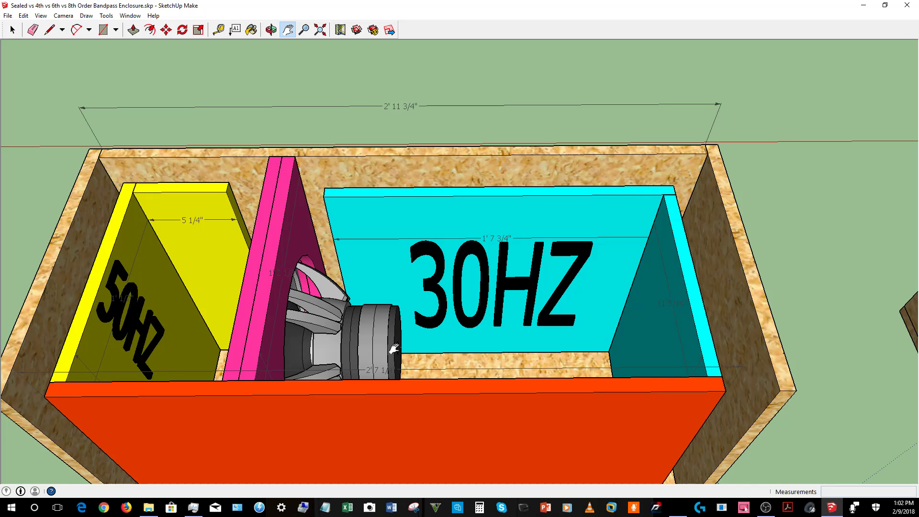
{"action": "scroll", "coordinate": [395, 348], "scroll_direction": "down", "scroll_amount": 3}
{"action": "left_click_drag", "start_coordinate": [237, 352], "coordinate": [597, 295]}
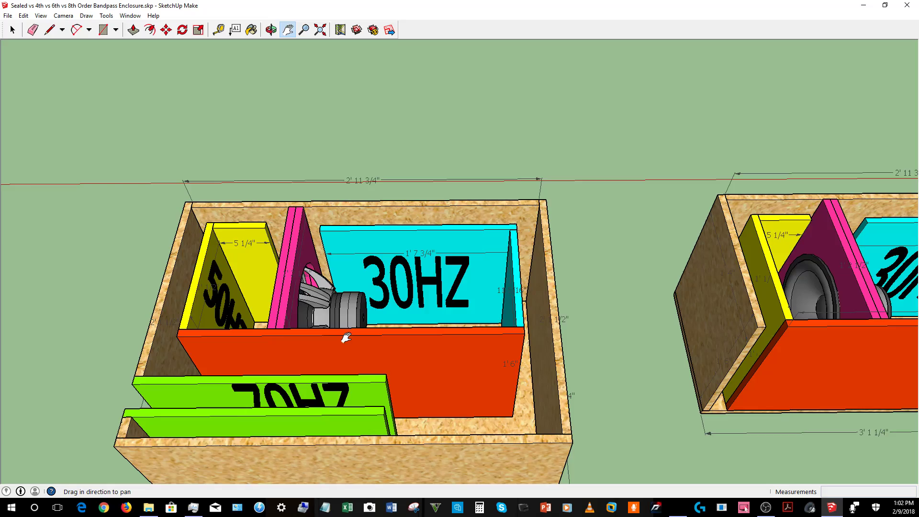
{"action": "left_click_drag", "start_coordinate": [346, 337], "coordinate": [373, 427]}
{"action": "left_click_drag", "start_coordinate": [365, 385], "coordinate": [368, 263]}
{"action": "left_click_drag", "start_coordinate": [442, 270], "coordinate": [478, 272]}
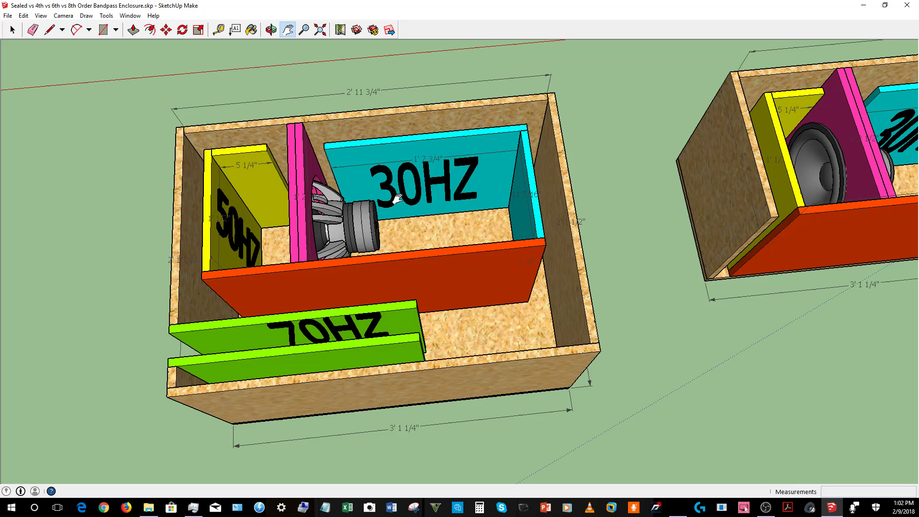
- Inspect how the orange panel divides the 50HZ and 30HZ chambers from the outer chamber of the three-port enclosure
{"action": "left_click_drag", "start_coordinate": [416, 304], "coordinate": [436, 143]}
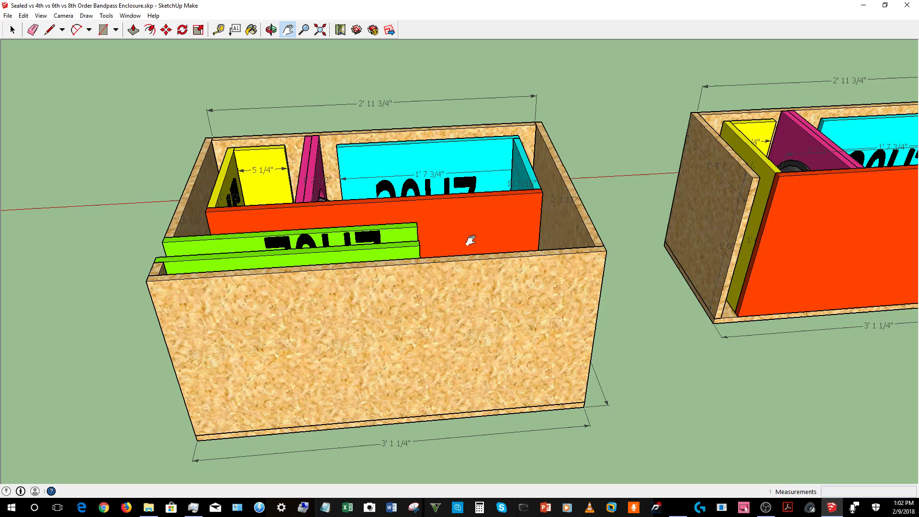
{"action": "left_click_drag", "start_coordinate": [445, 221], "coordinate": [430, 302]}
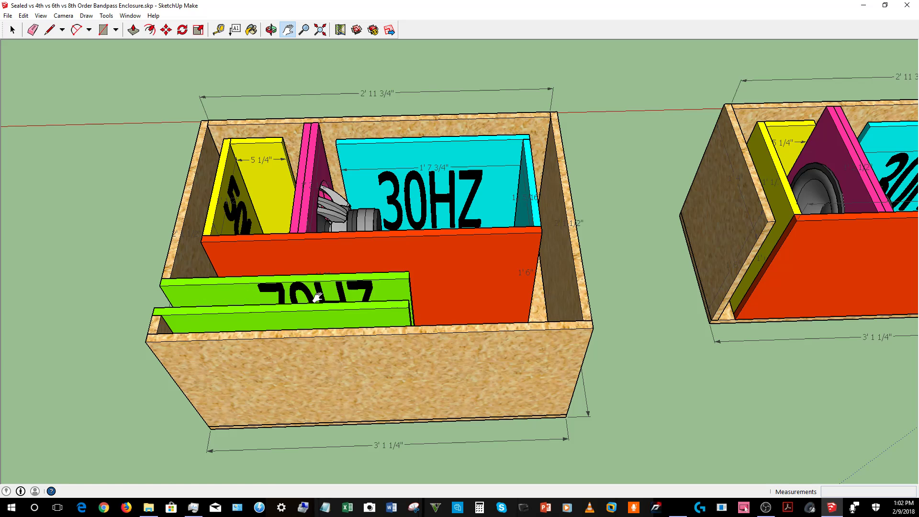
{"action": "scroll", "coordinate": [317, 326], "scroll_direction": "up", "scroll_amount": 5}
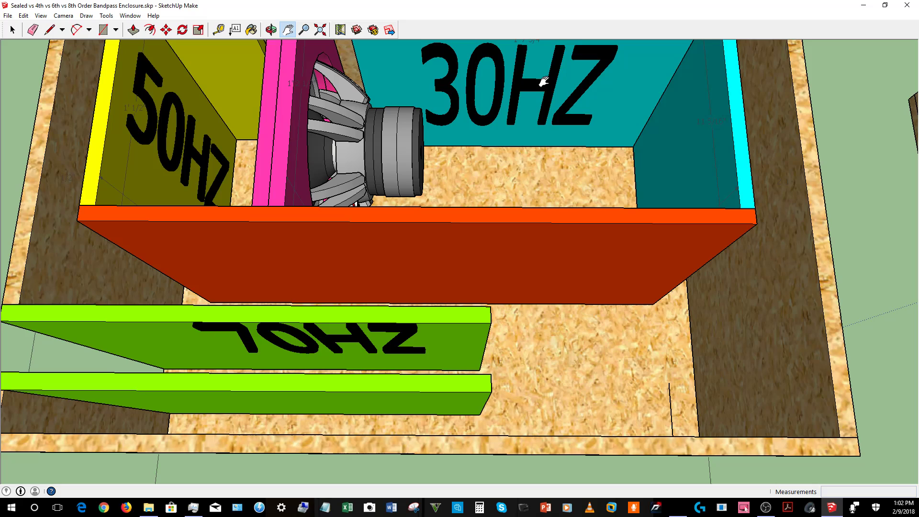
{"action": "left_click_drag", "start_coordinate": [486, 309], "coordinate": [428, 270]}
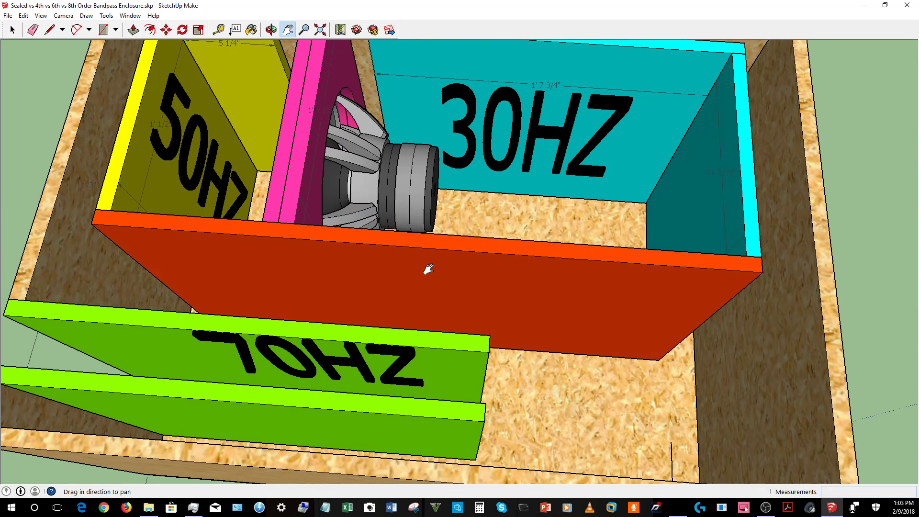
{"action": "left_click_drag", "start_coordinate": [461, 220], "coordinate": [485, 225]}
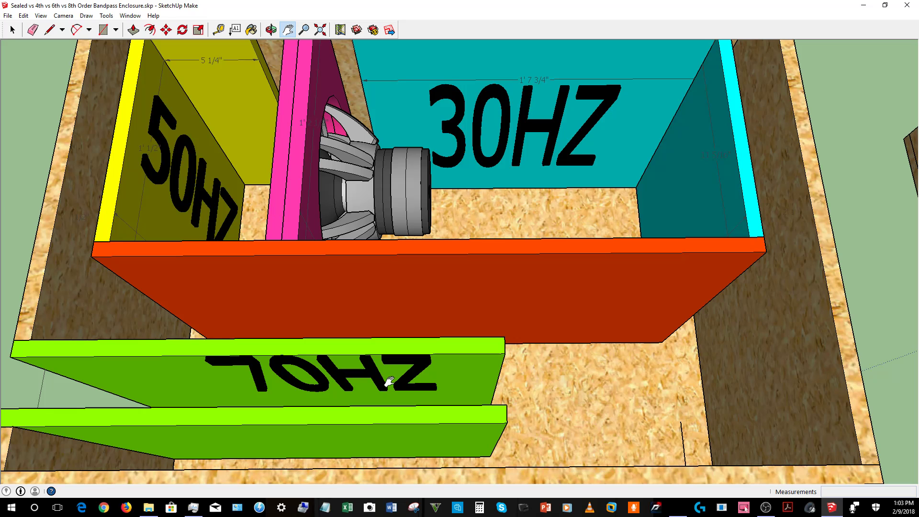
- Examine the green 70HZ port and its open inner end in the outer chamber of the three-port enclosure
{"action": "key", "text": "o"}
{"action": "left_click_drag", "start_coordinate": [355, 383], "coordinate": [267, 327]}
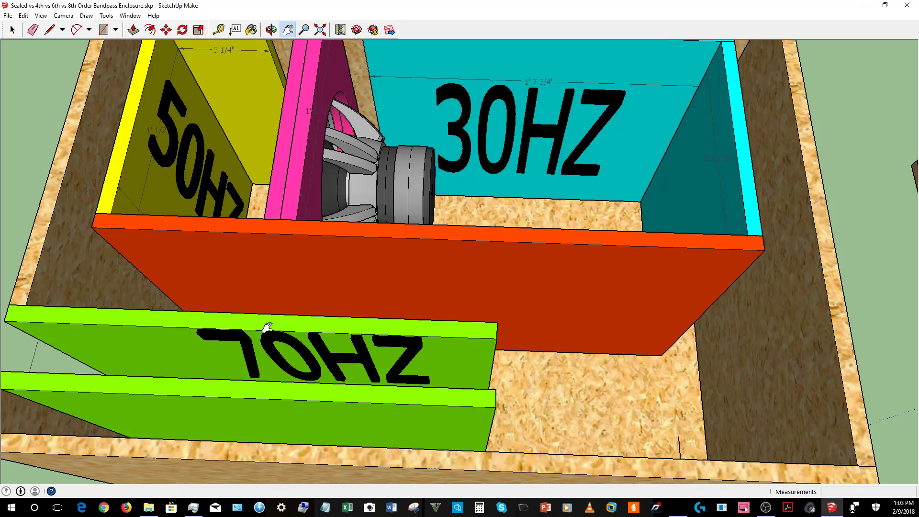
{"action": "key", "text": "h"}
{"action": "left_click_drag", "start_coordinate": [644, 333], "coordinate": [646, 205]}
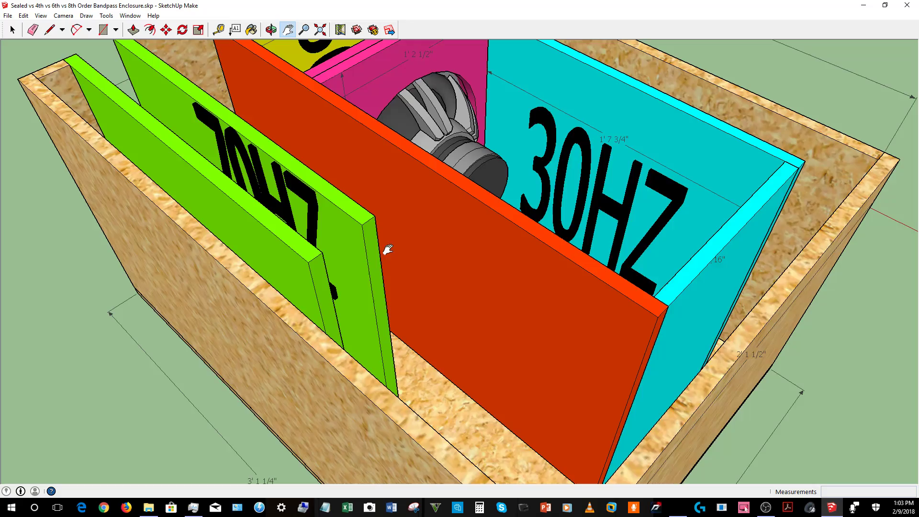
{"action": "key", "text": "o"}
{"action": "left_click_drag", "start_coordinate": [383, 248], "coordinate": [504, 313]}
{"action": "scroll", "coordinate": [503, 313], "scroll_direction": "down", "scroll_amount": 4}
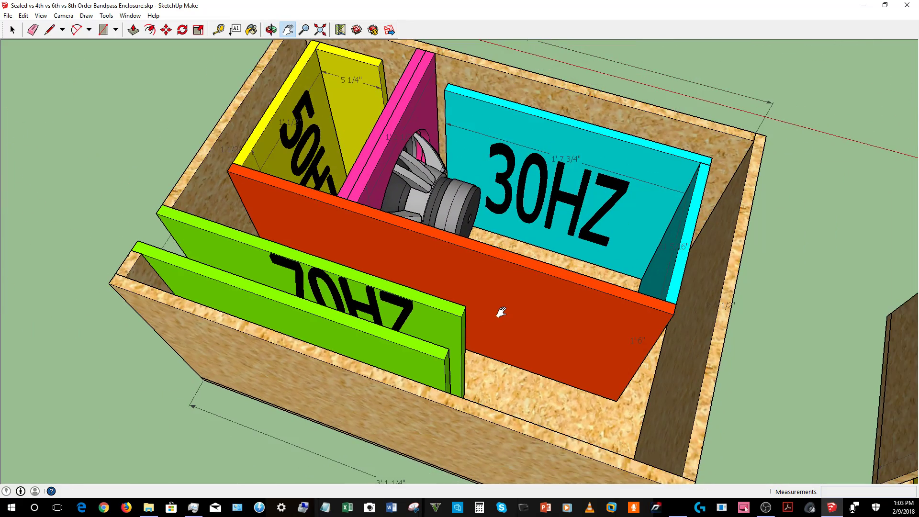
- Review the whole three-port enclosure from above, with its subwoofer, inner chambers and outer chamber in view
{"action": "key", "text": "h"}
{"action": "key", "text": "o"}
{"action": "left_click_drag", "start_coordinate": [346, 303], "coordinate": [455, 378]}
{"action": "key", "text": "h"}
{"action": "scroll", "coordinate": [622, 297], "scroll_direction": "down", "scroll_amount": 6}
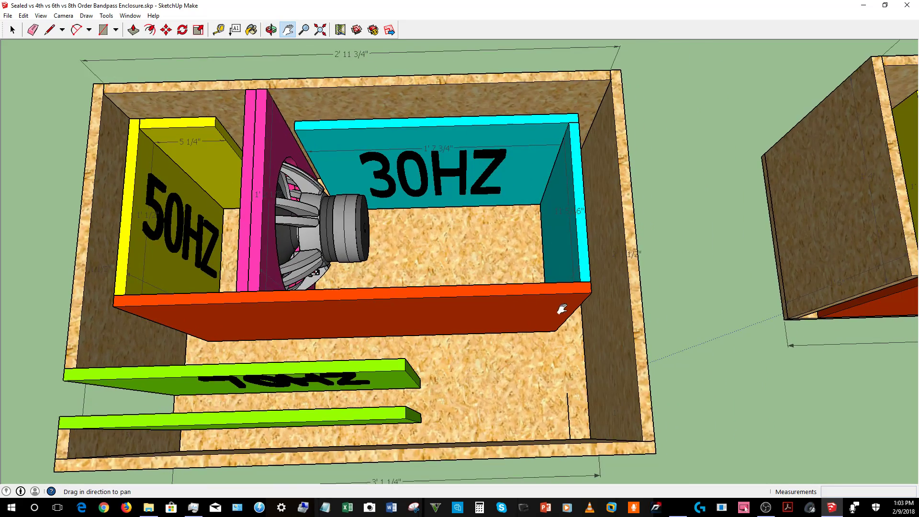
- Compare the three-port, two-port and single-port bandpass enclosures side by side
{"action": "left_click_drag", "start_coordinate": [740, 288], "coordinate": [466, 268]}
{"action": "scroll", "coordinate": [466, 266], "scroll_direction": "down", "scroll_amount": 2}
{"action": "left_click_drag", "start_coordinate": [566, 258], "coordinate": [486, 262]}
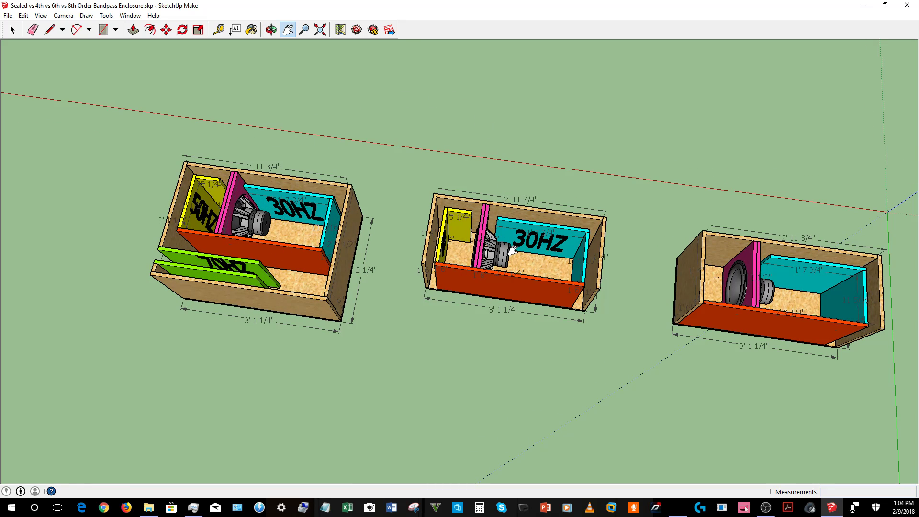
{"action": "left_click_drag", "start_coordinate": [718, 276], "coordinate": [751, 244]}
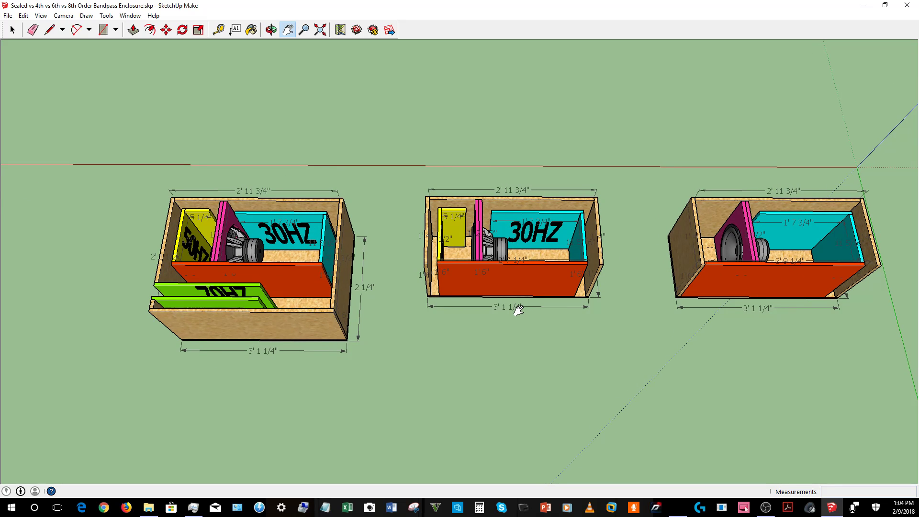